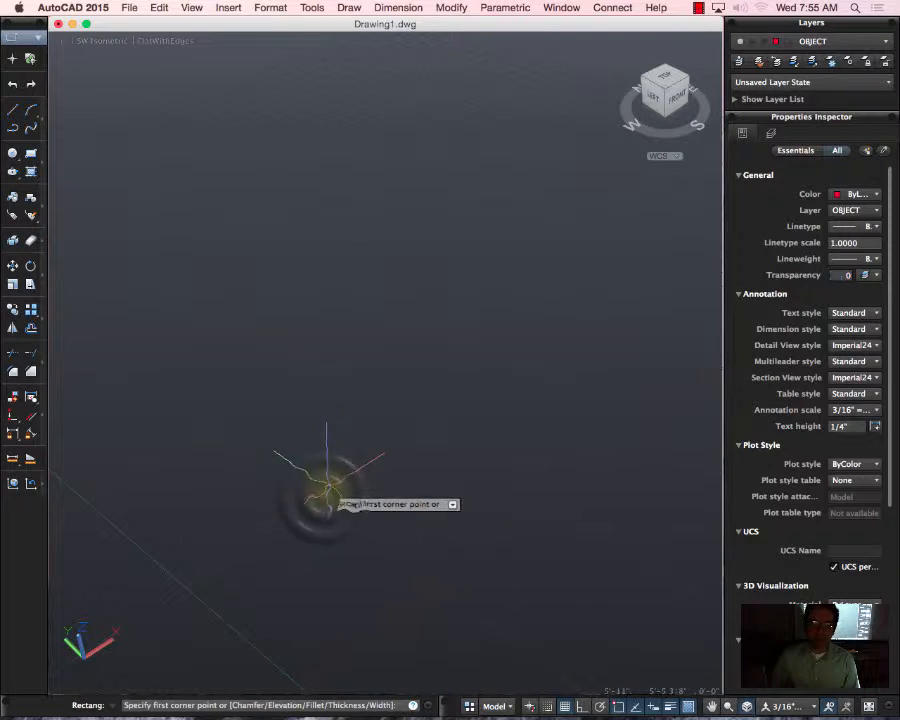
# Draw a 2' by 2' rectangle on the OBJECT layer in the lower middle of the model space
pyautogui.click(323, 493)
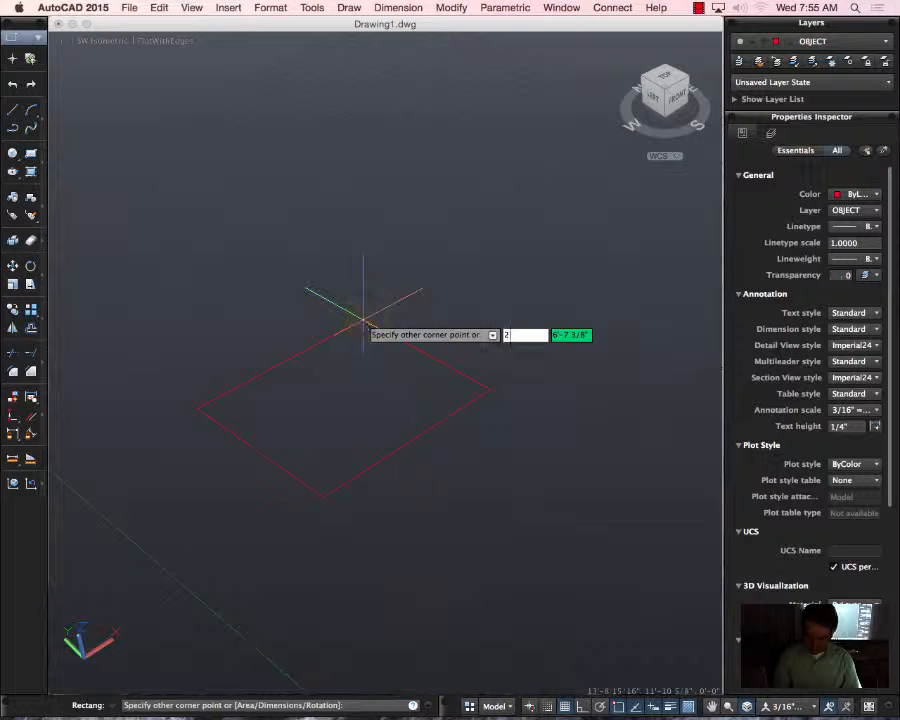
pyautogui.press('Tab')
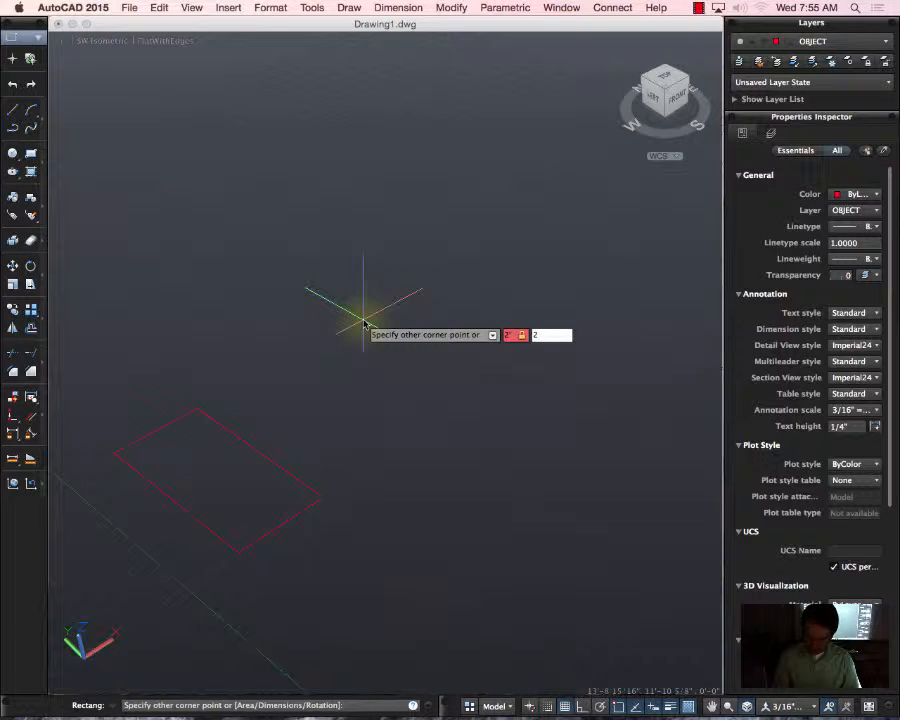
pyautogui.press('Return')
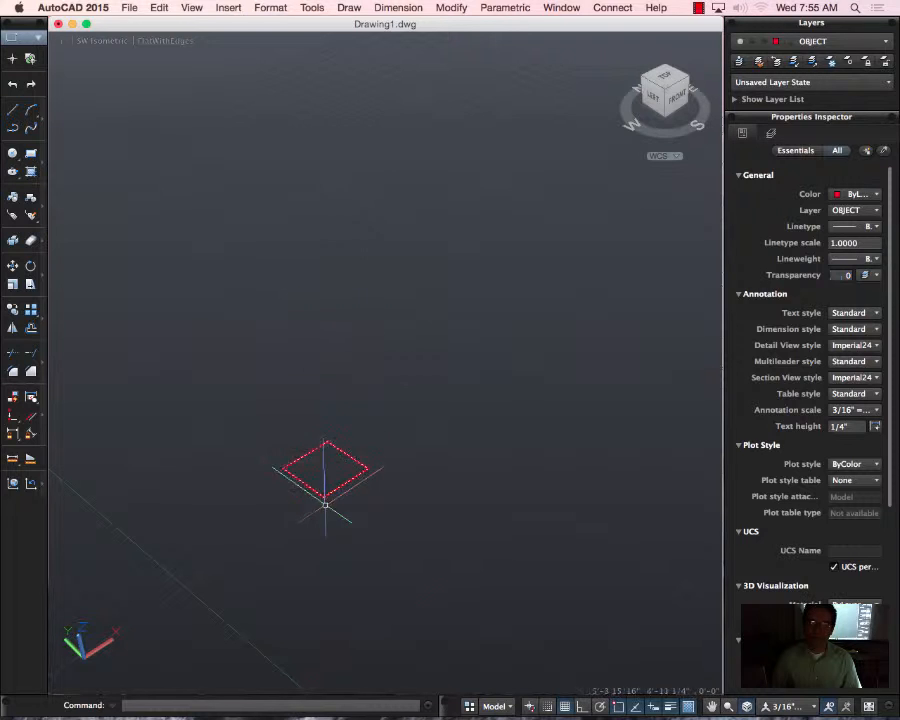
# Move the square to the BORDER layer and clear the selection
pyautogui.scroll(-3, 326, 482)
pyautogui.scroll(5, 318, 492)
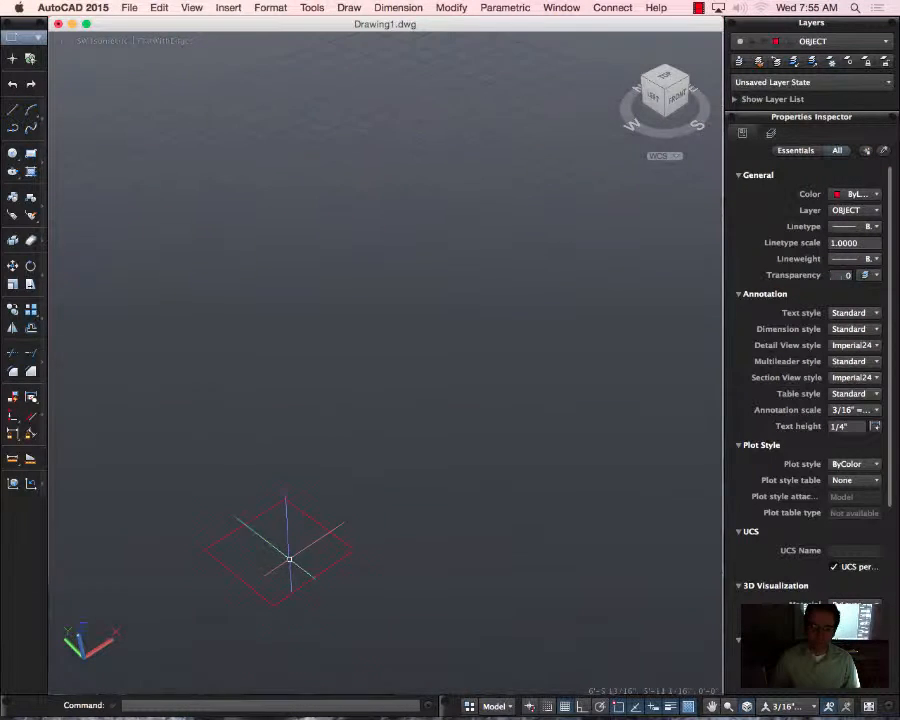
pyautogui.moveTo(289, 559); pyautogui.dragTo(327, 467, button='middle')
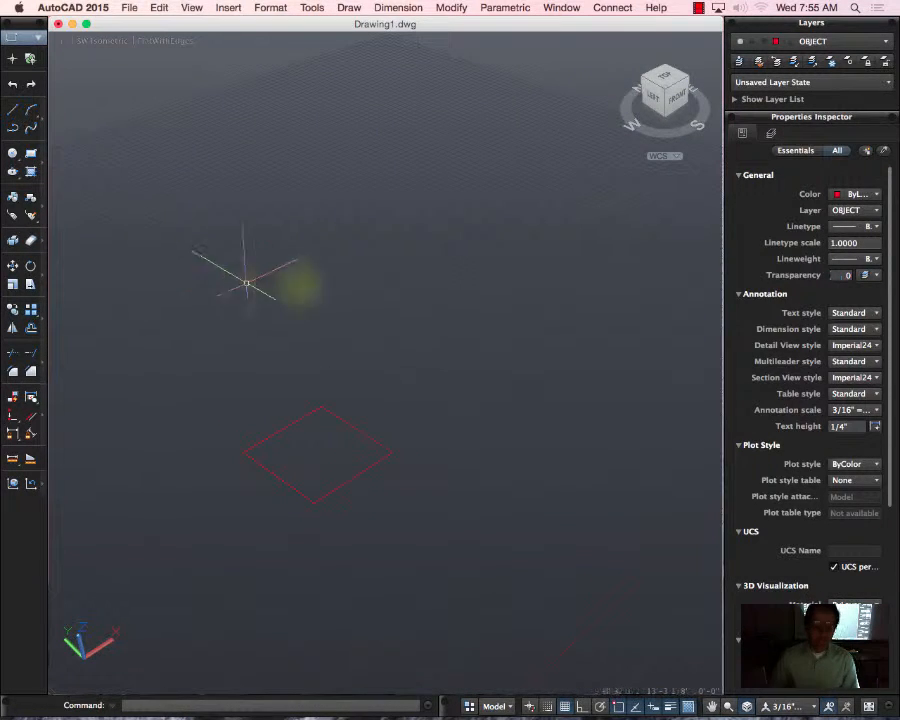
pyautogui.click(356, 430)
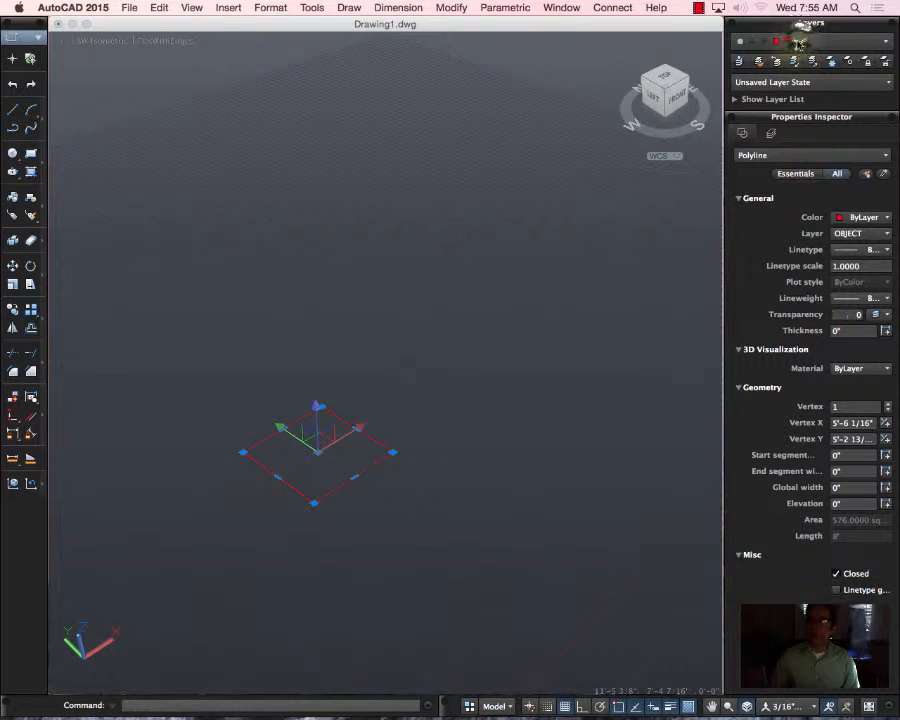
pyautogui.click(812, 41)
pyautogui.click(845, 80)
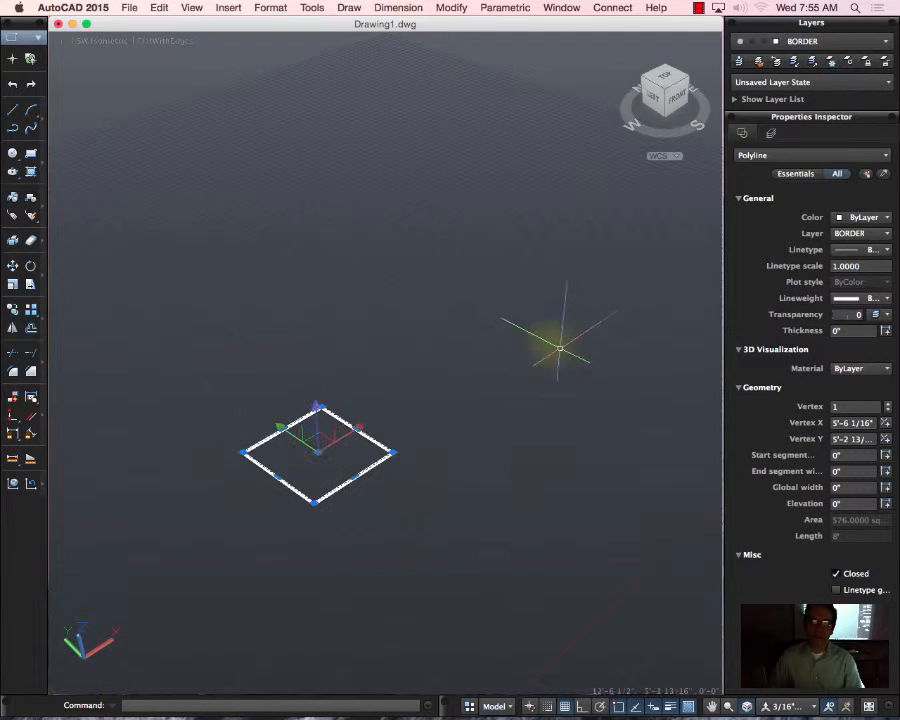
pyautogui.press('Escape')
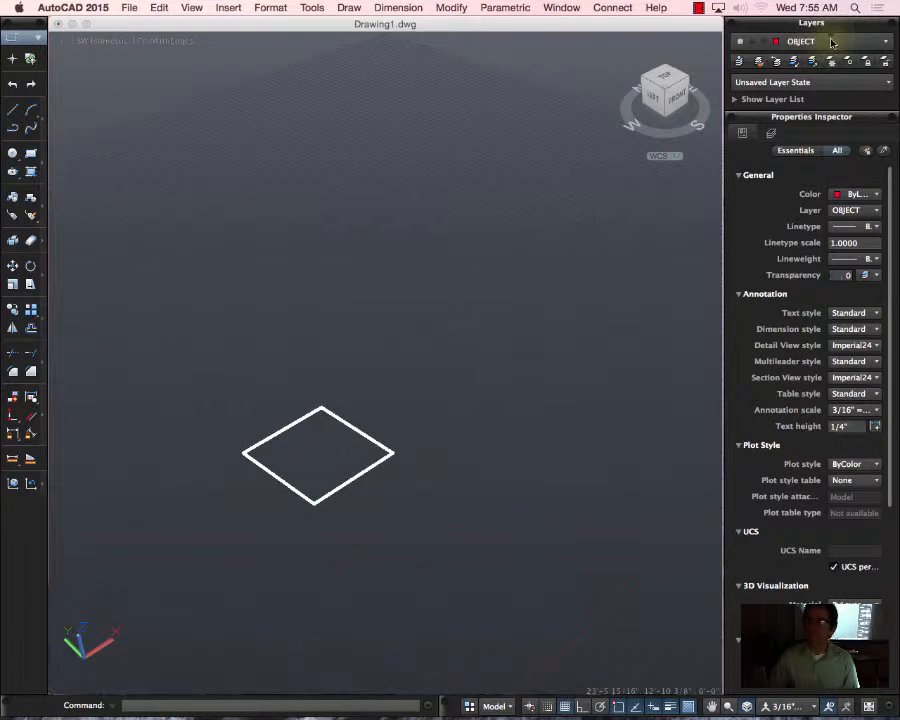
# Make BORDER the current layer and draw a second 2' by 2' rectangle adjoining the first, starting at its east corner
pyautogui.click(810, 41)
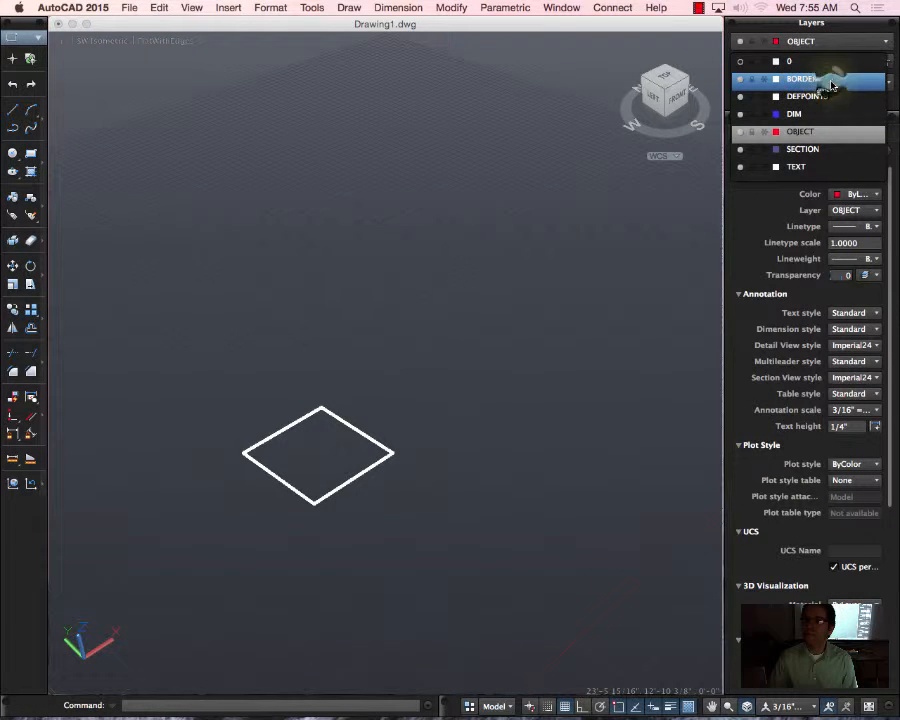
pyautogui.click(815, 79)
pyautogui.write('rec')
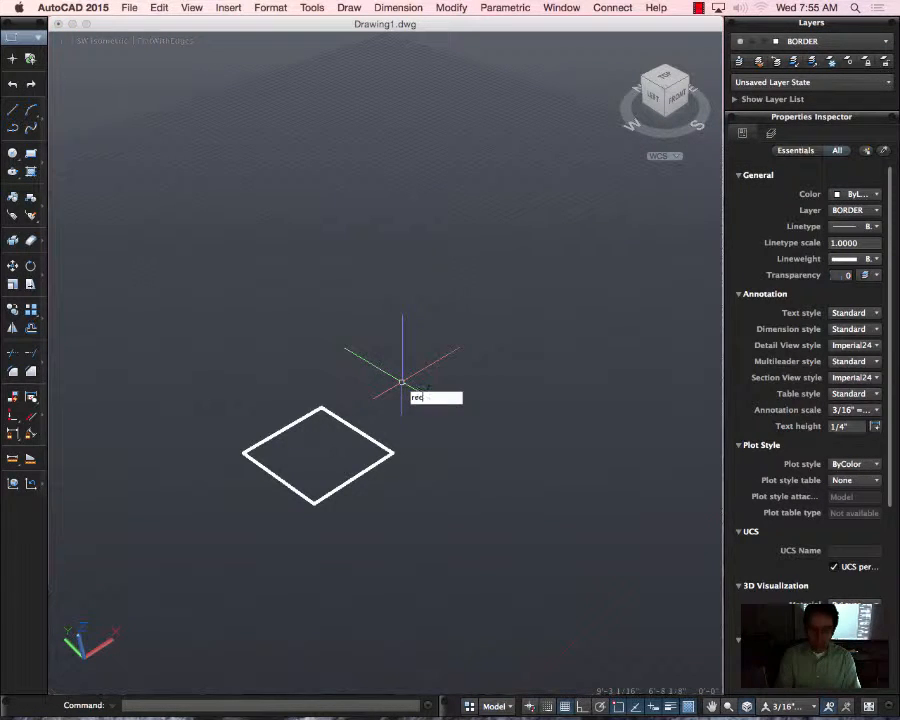
pyautogui.press('Return')
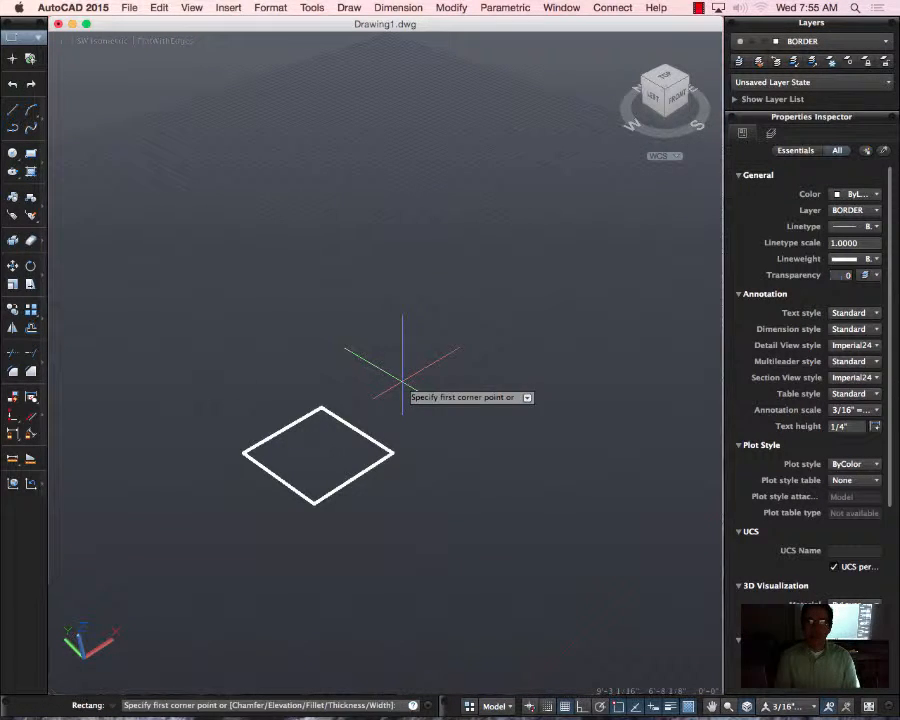
pyautogui.click(392, 453)
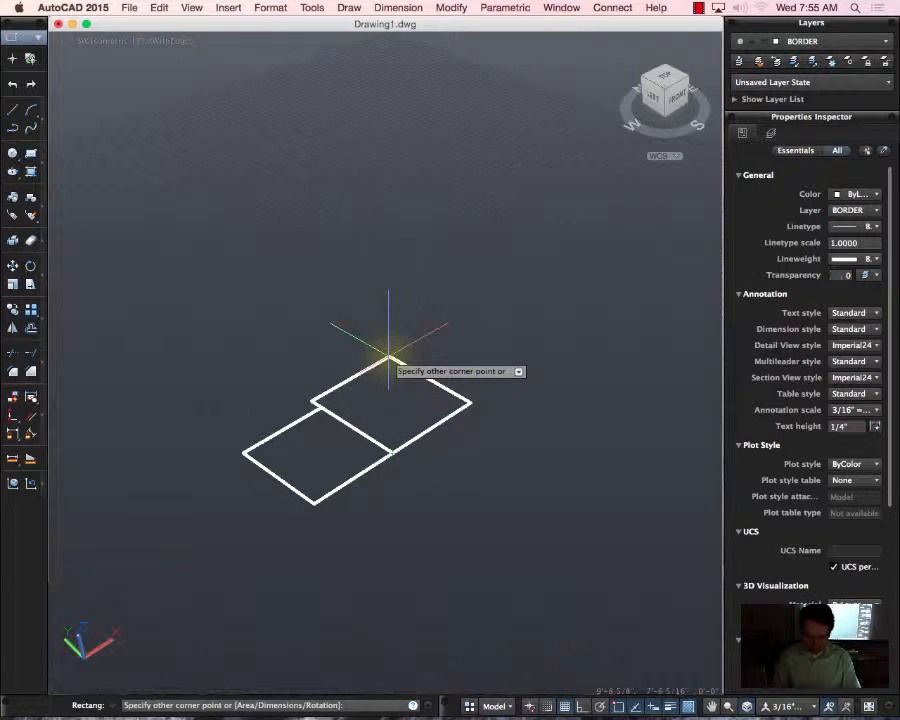
pyautogui.write("2'")
pyautogui.press('Tab')
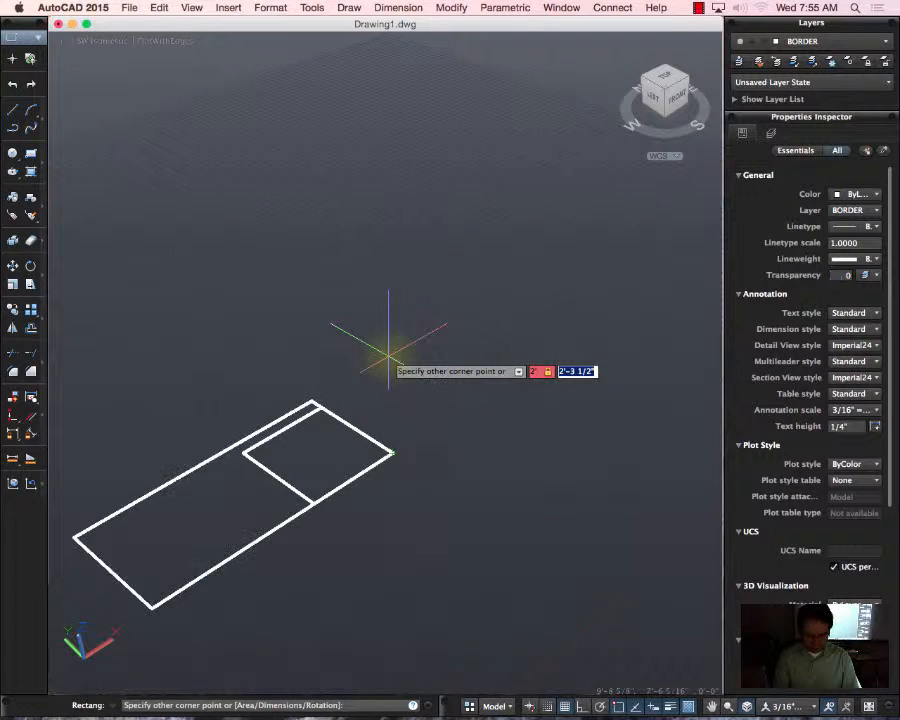
pyautogui.write("2'")
pyautogui.press('Return')
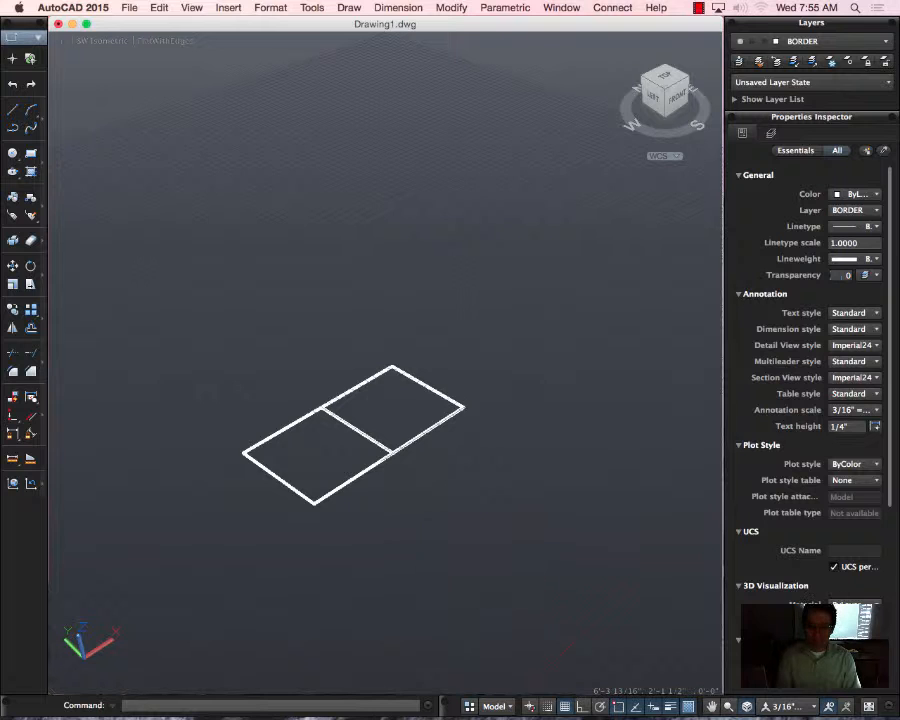
# Extrude both adjoining squares to a height of 1'
pyautogui.write('ext')
pyautogui.press('Return')
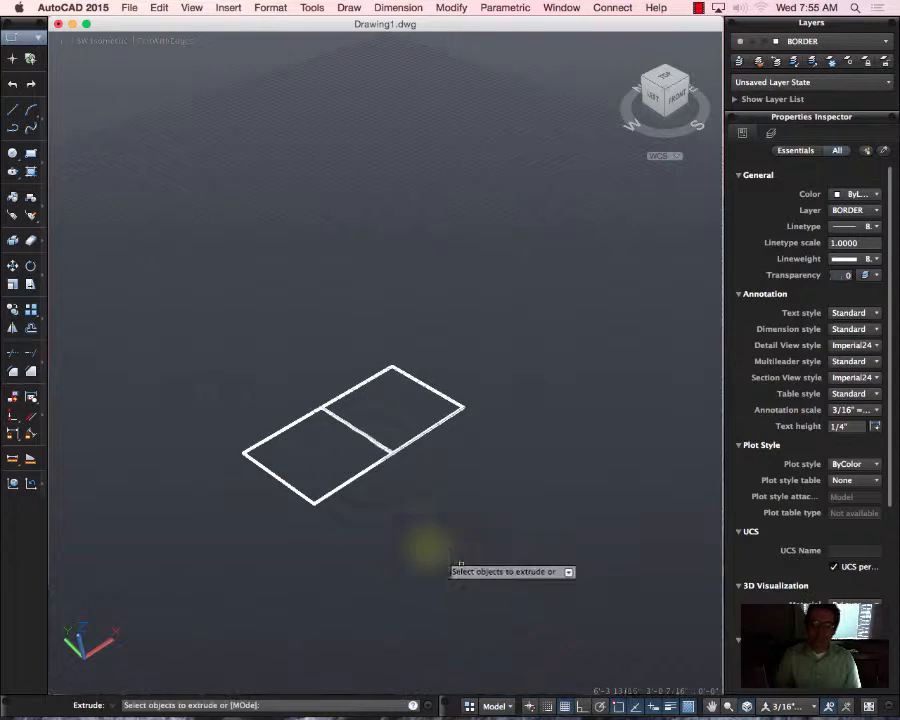
pyautogui.click(411, 443)
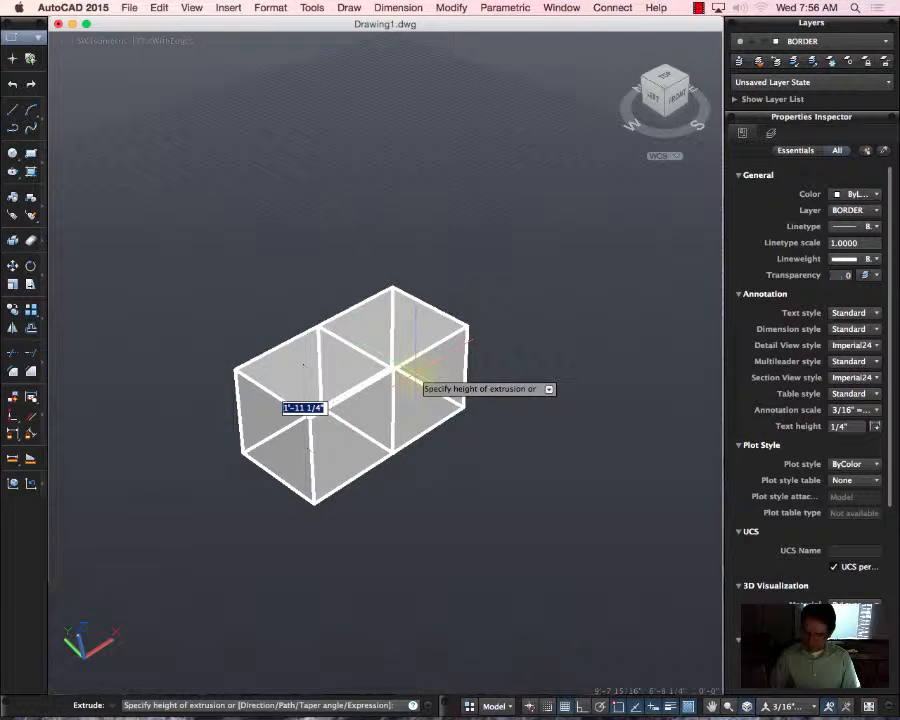
pyautogui.press('Return')
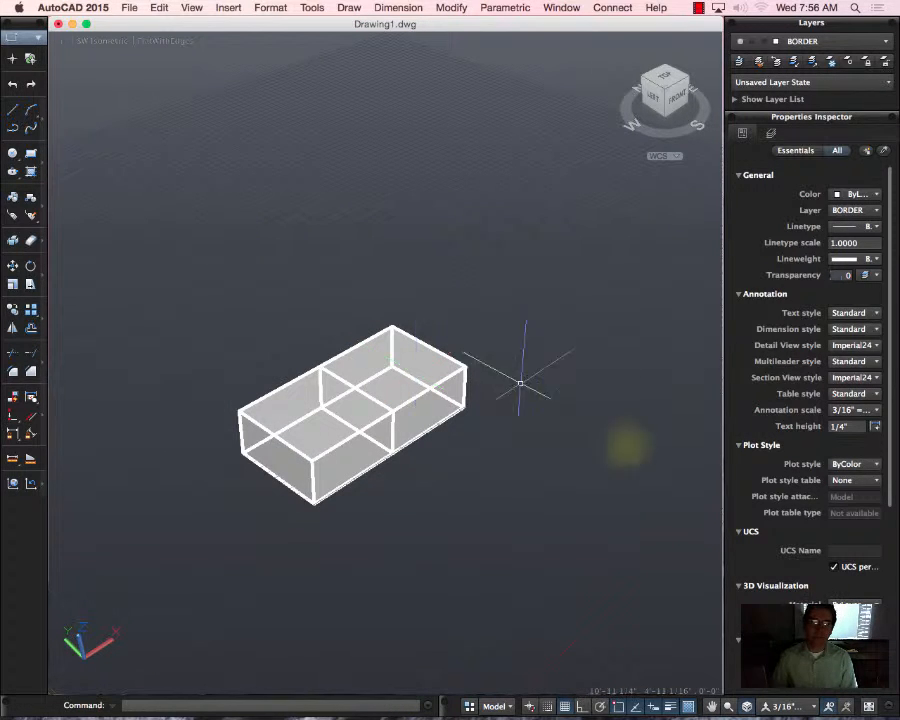
# Check each extruded box by selecting it separately, and set the viewport's visual style to Hidden
pyautogui.click(335, 420)
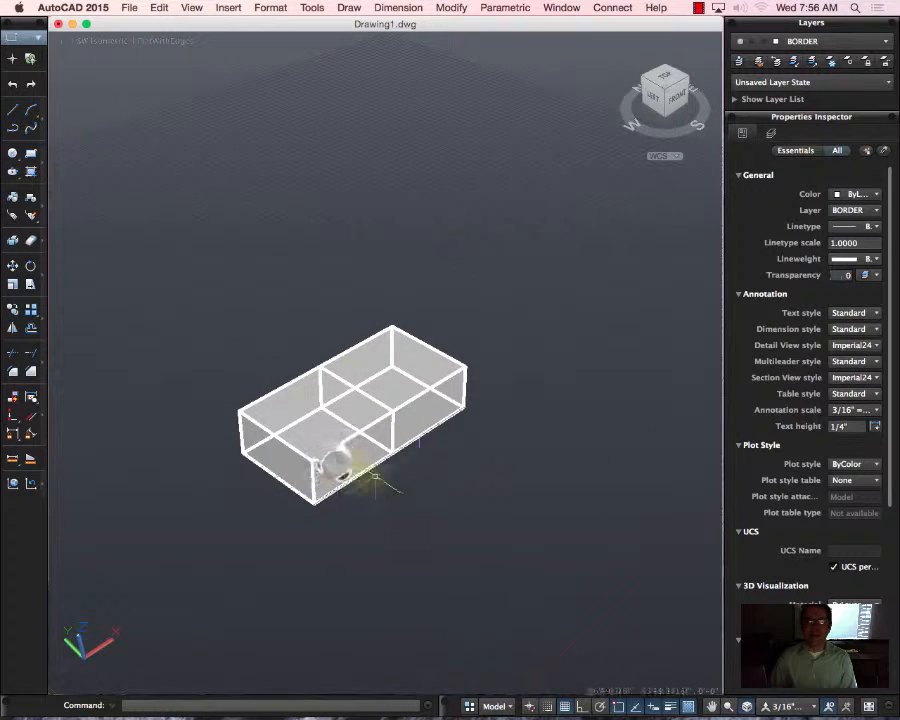
pyautogui.click(330, 466)
pyautogui.press('Escape')
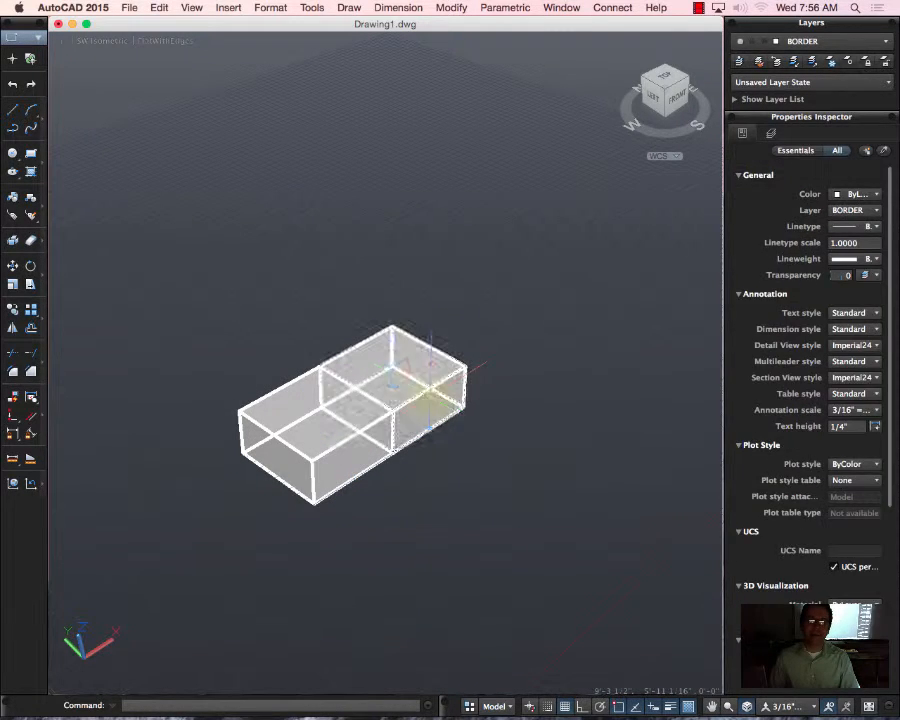
pyautogui.click(385, 390)
pyautogui.press('Escape')
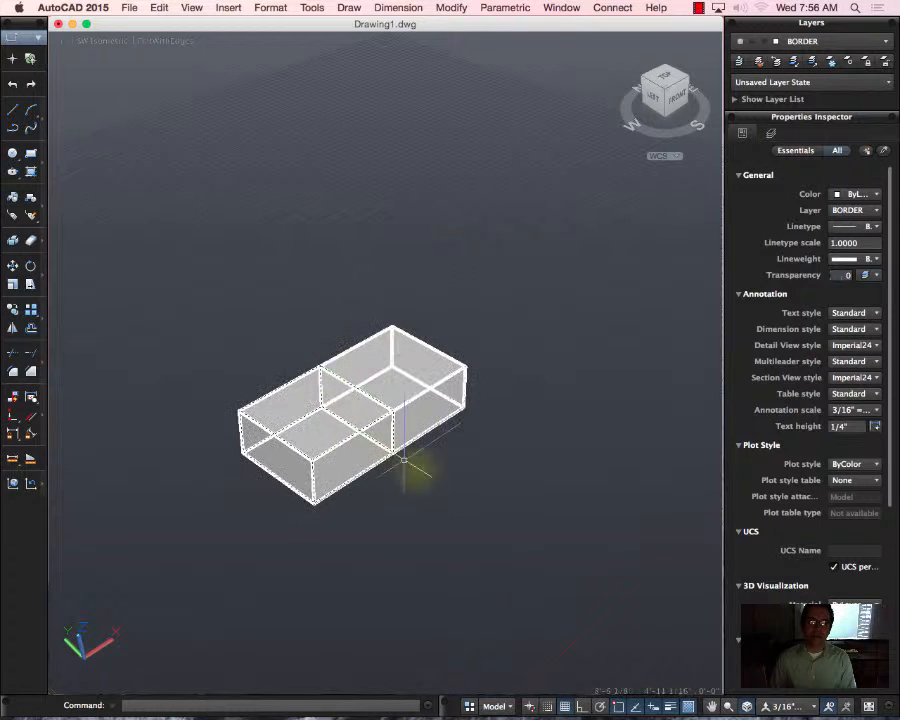
pyautogui.click(166, 40)
pyautogui.click(273, 97)
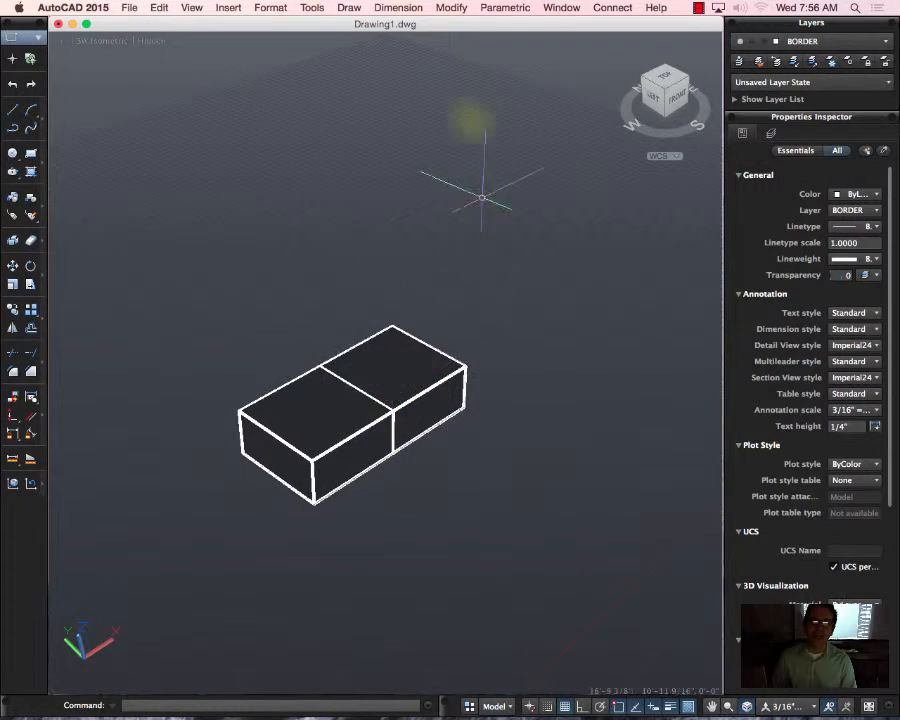
pyautogui.click(342, 415)
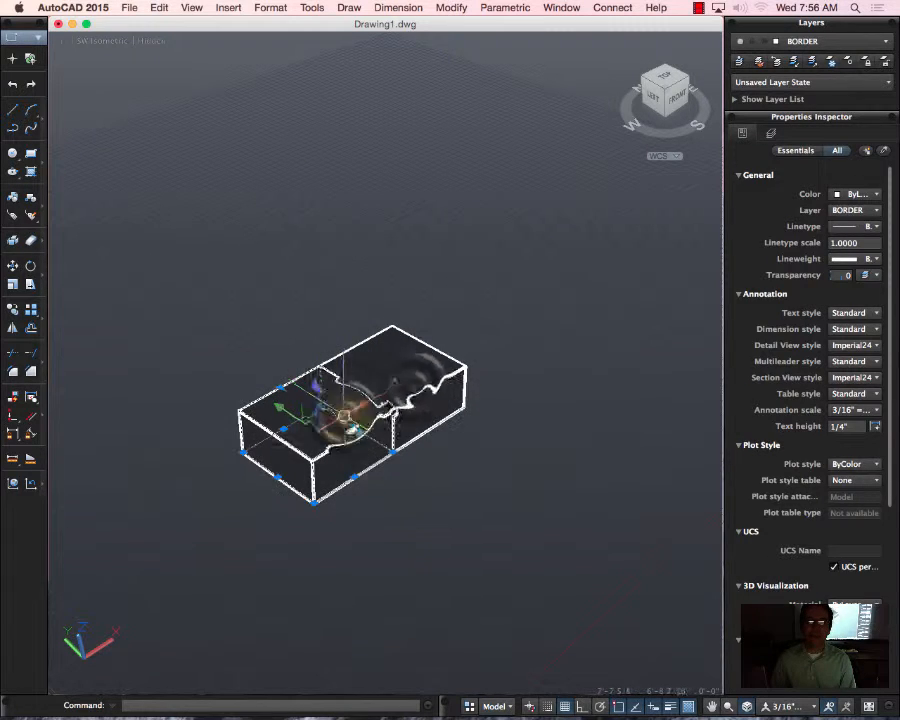
pyautogui.click(412, 340)
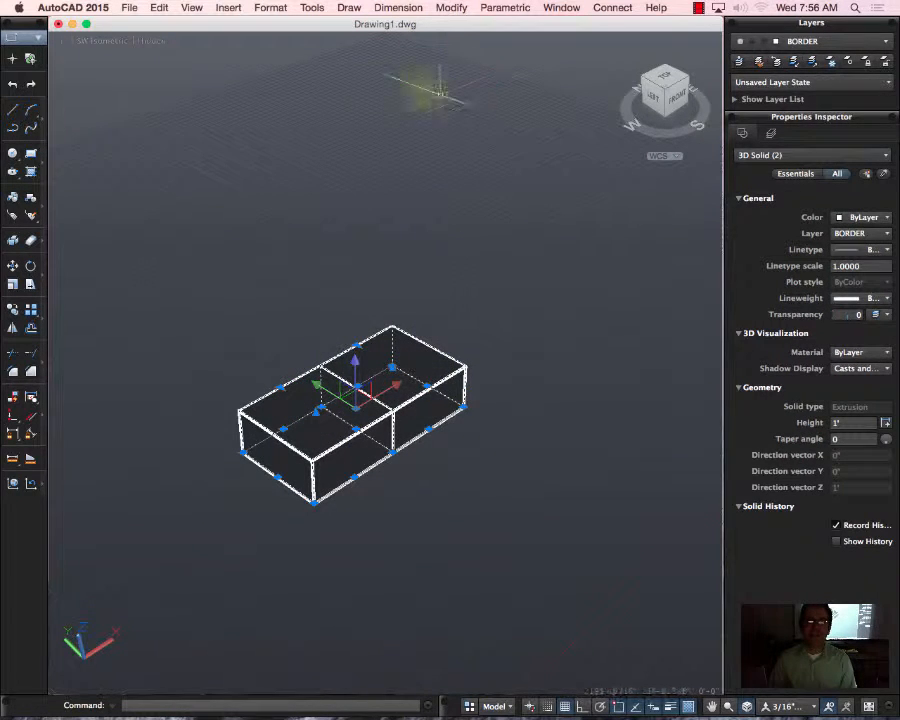
pyautogui.click(456, 8)
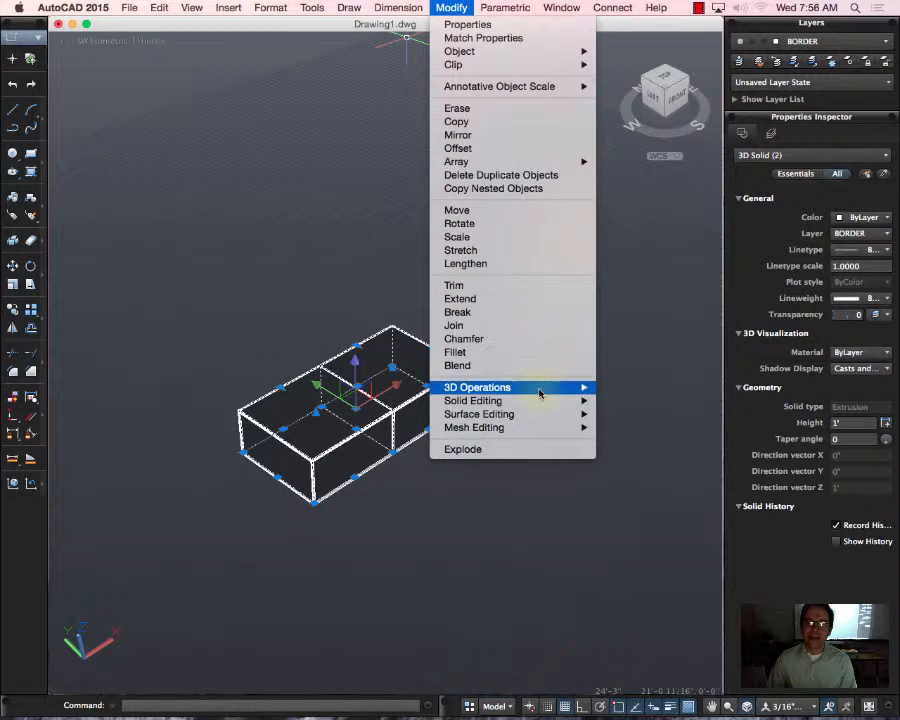
pyautogui.moveTo(539, 393)
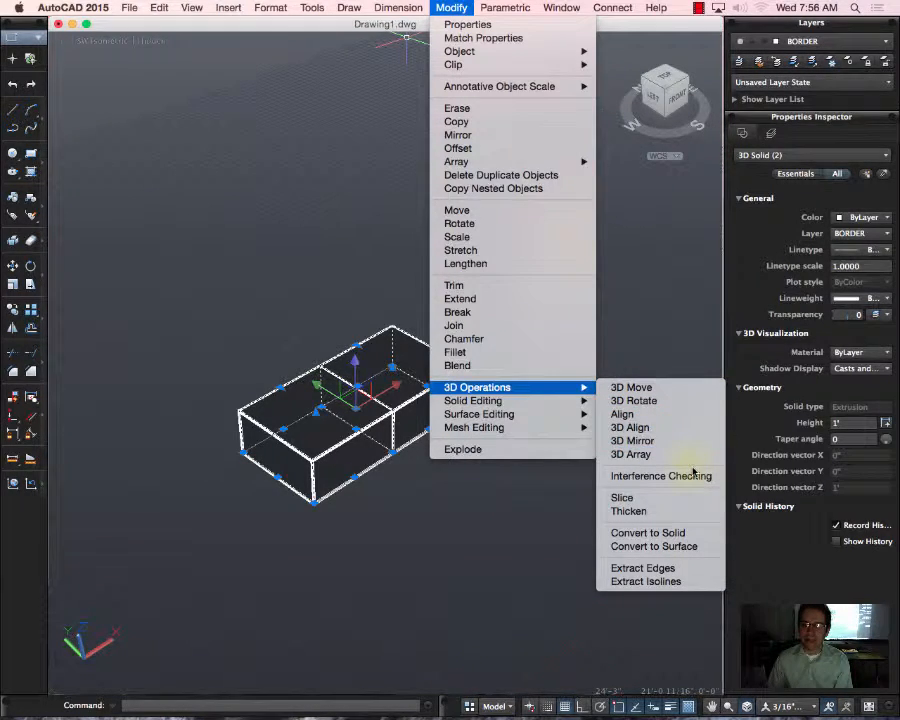
pyautogui.moveTo(466, 404)
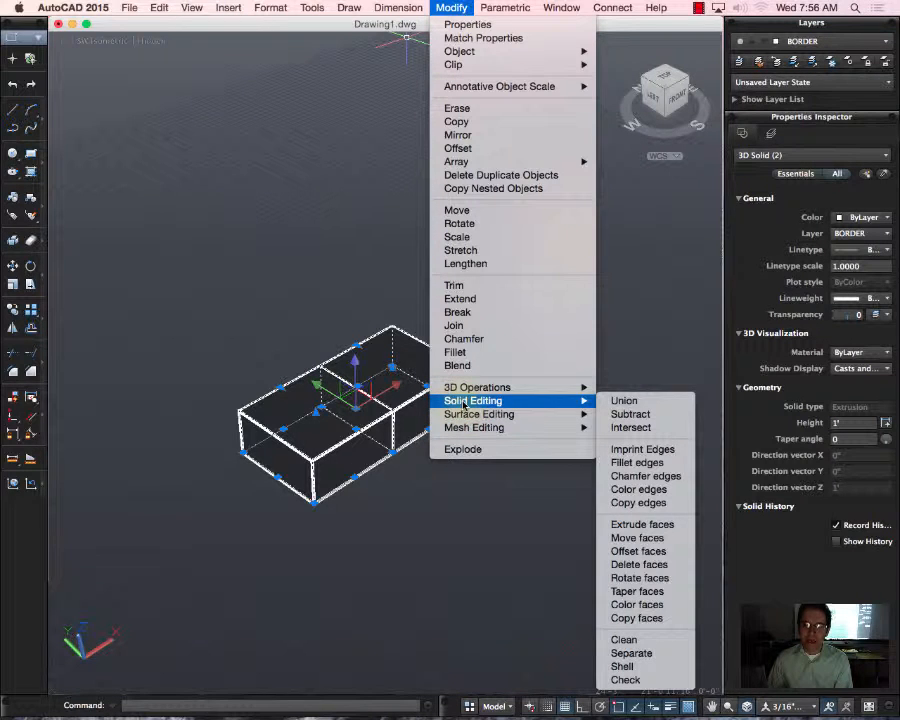
pyautogui.click(664, 402)
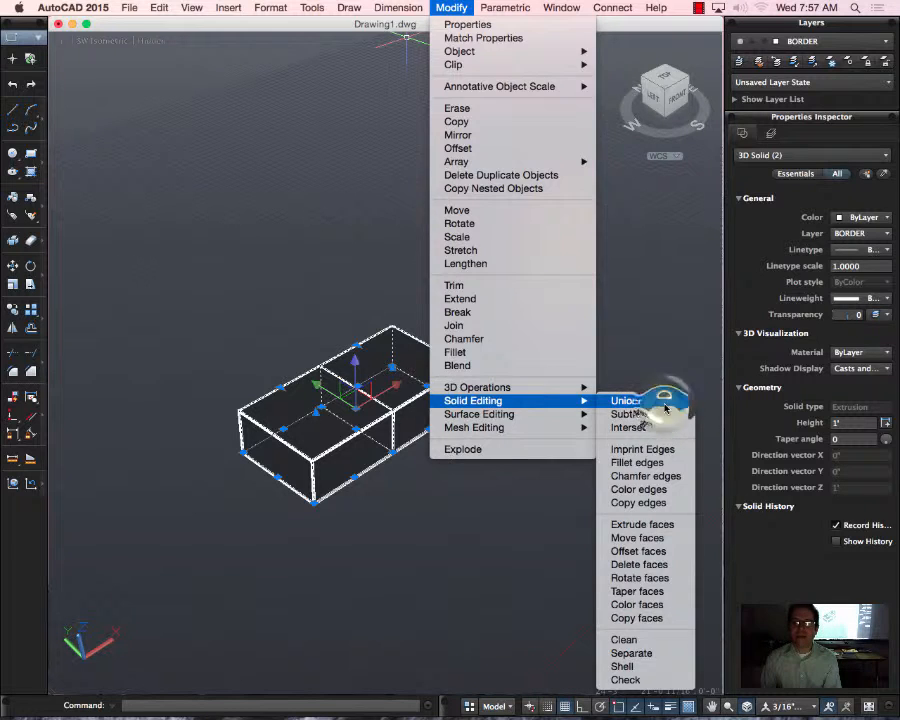
pyautogui.click(600, 452)
pyautogui.press('Escape')
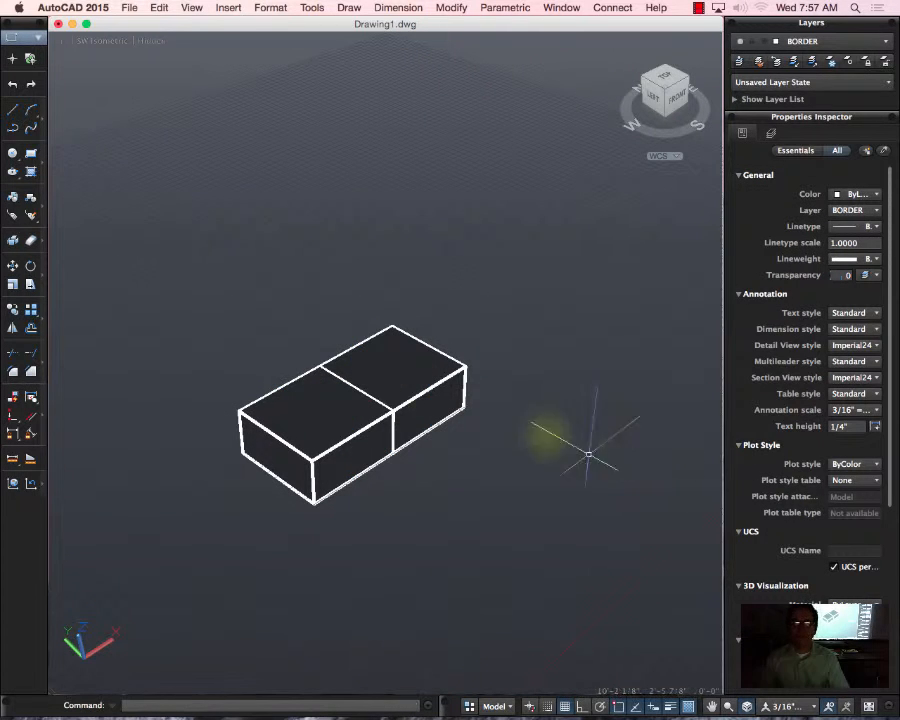
pyautogui.click(341, 412)
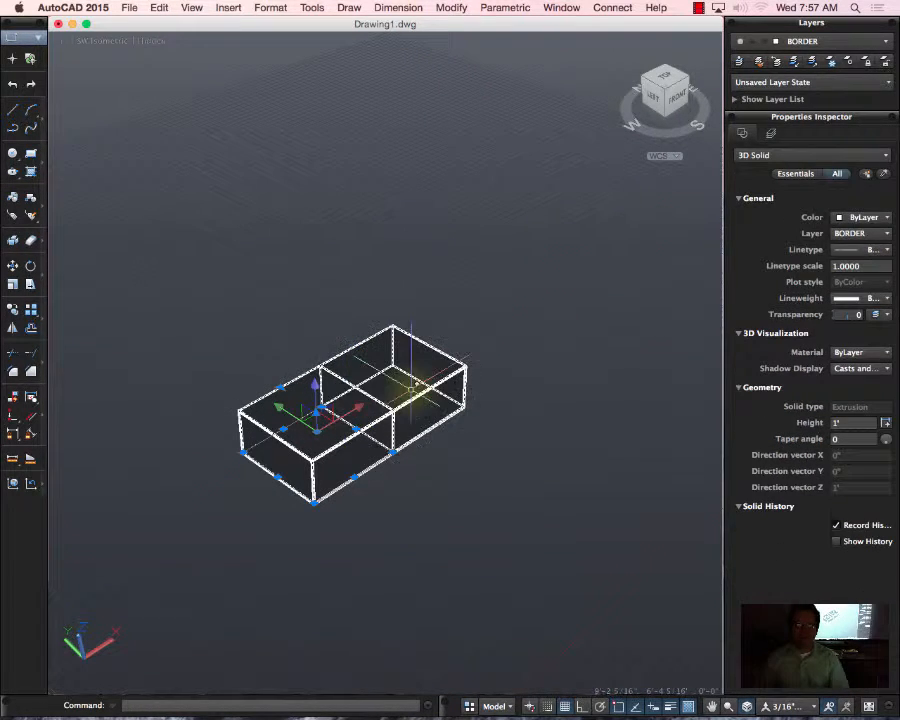
pyautogui.press('Escape')
# Union the two adjoining boxes into a single solid and check the merged body by selecting it
pyautogui.write('UNION')
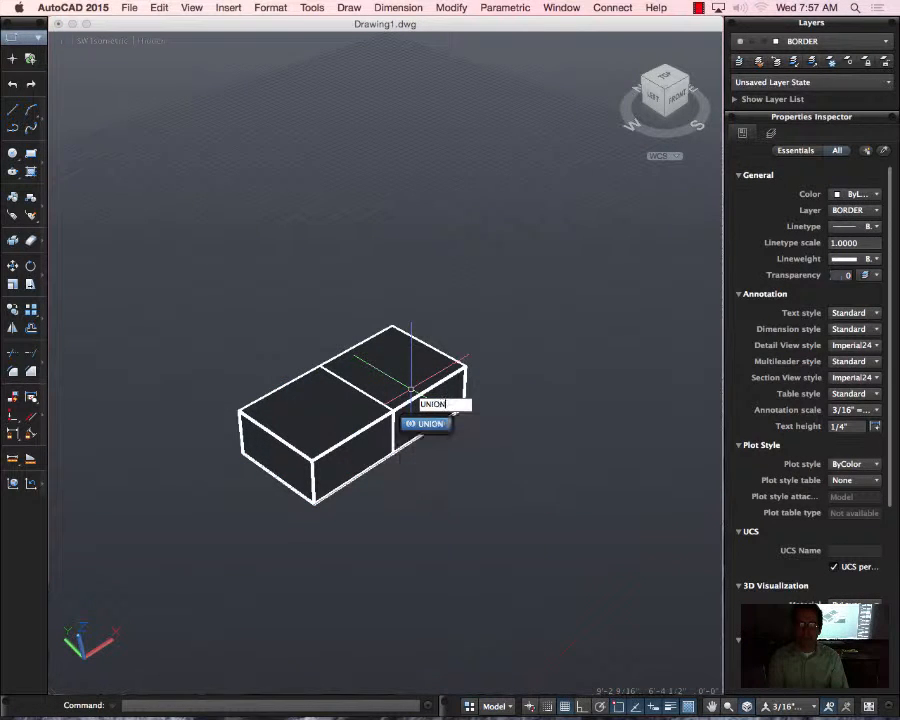
pyautogui.press('Return')
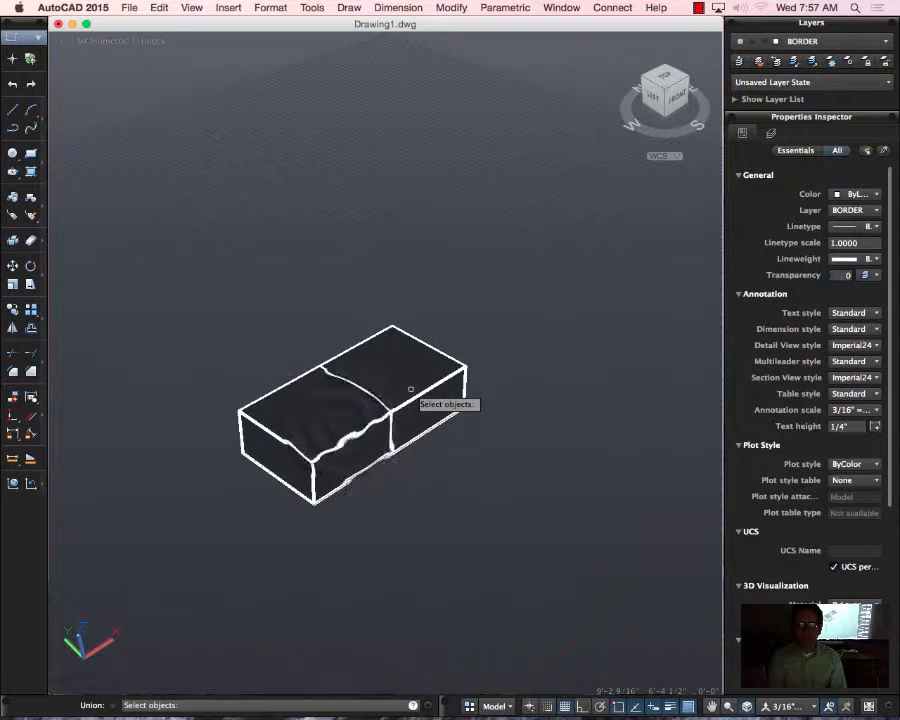
pyautogui.click(344, 420)
pyautogui.click(392, 392)
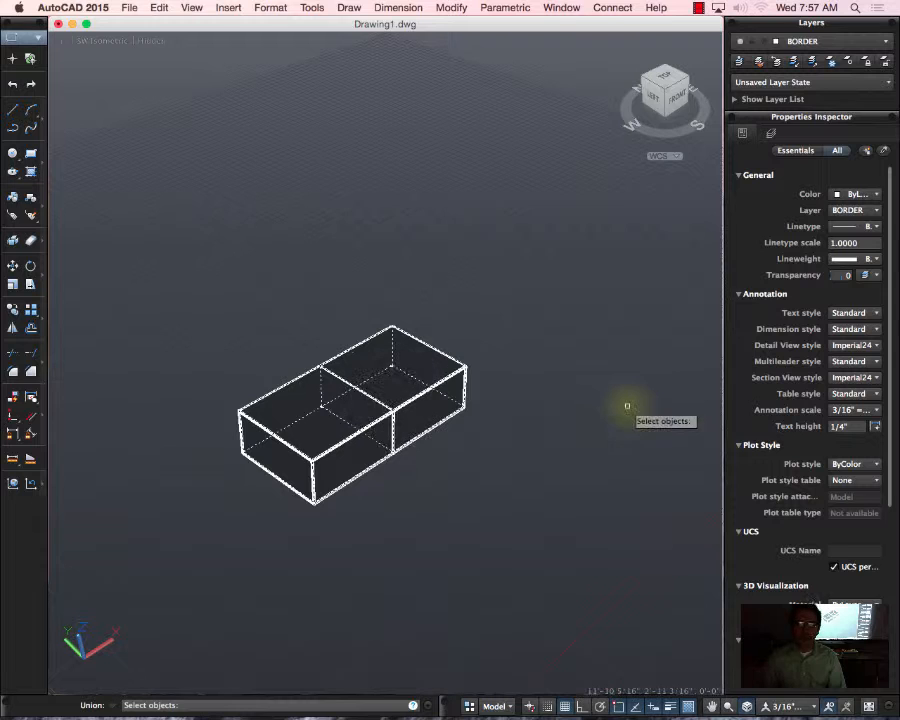
pyautogui.press('Return')
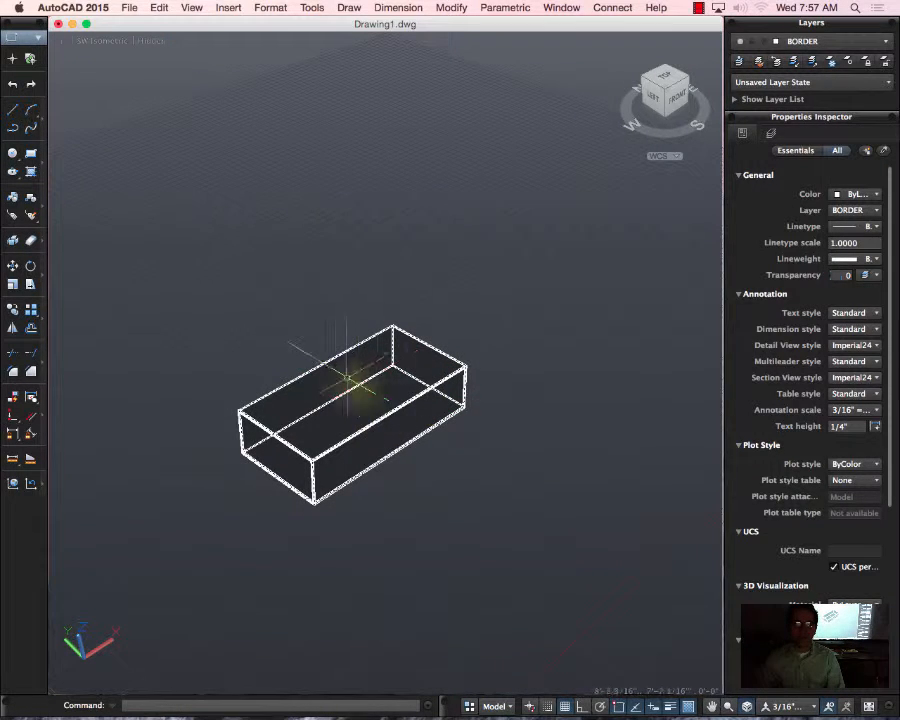
pyautogui.click(362, 428)
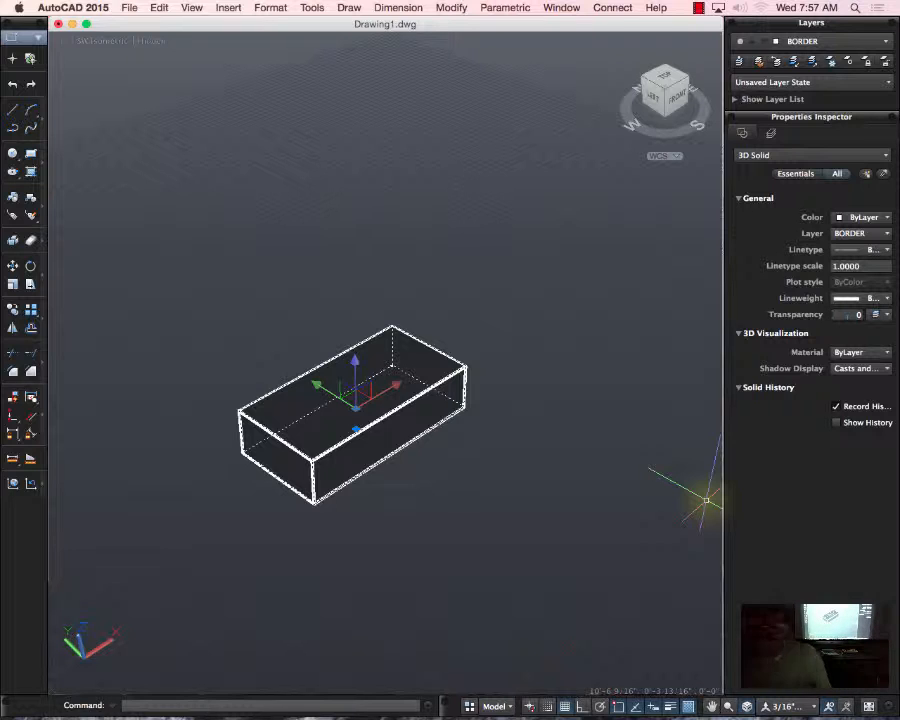
pyautogui.press('Escape')
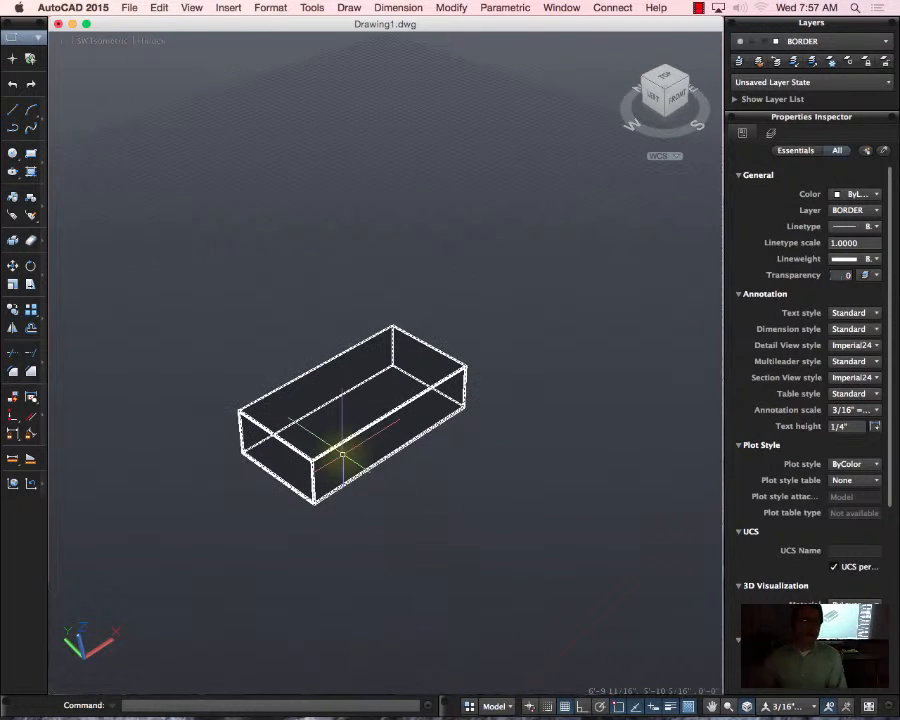
# Create a solid sphere with a radius of about 8" centred on the box's top west corner
pyautogui.click(359, 7)
pyautogui.moveTo(366, 25)
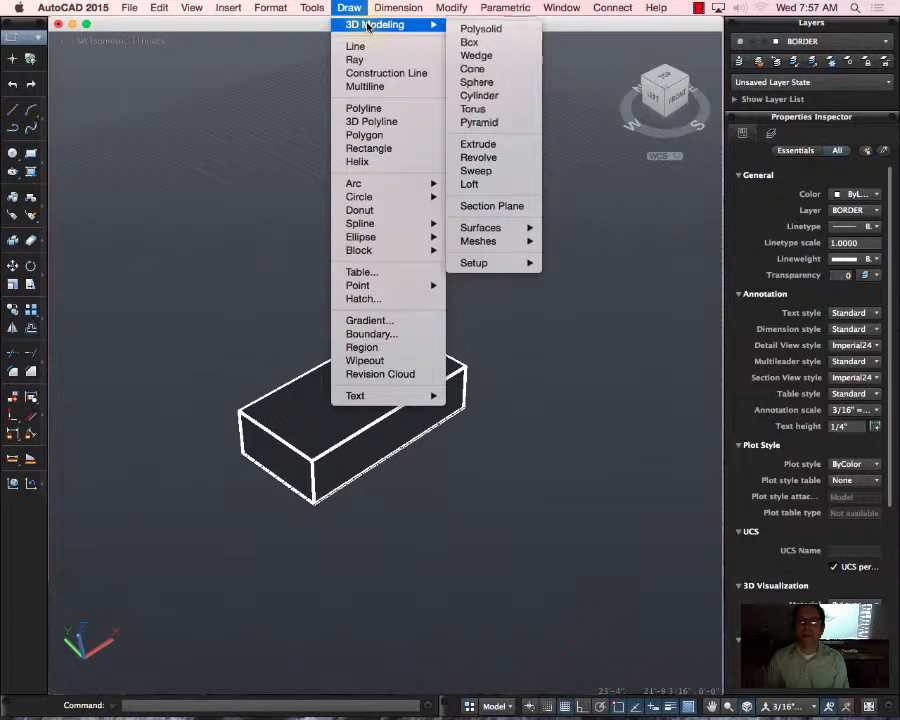
pyautogui.click(516, 82)
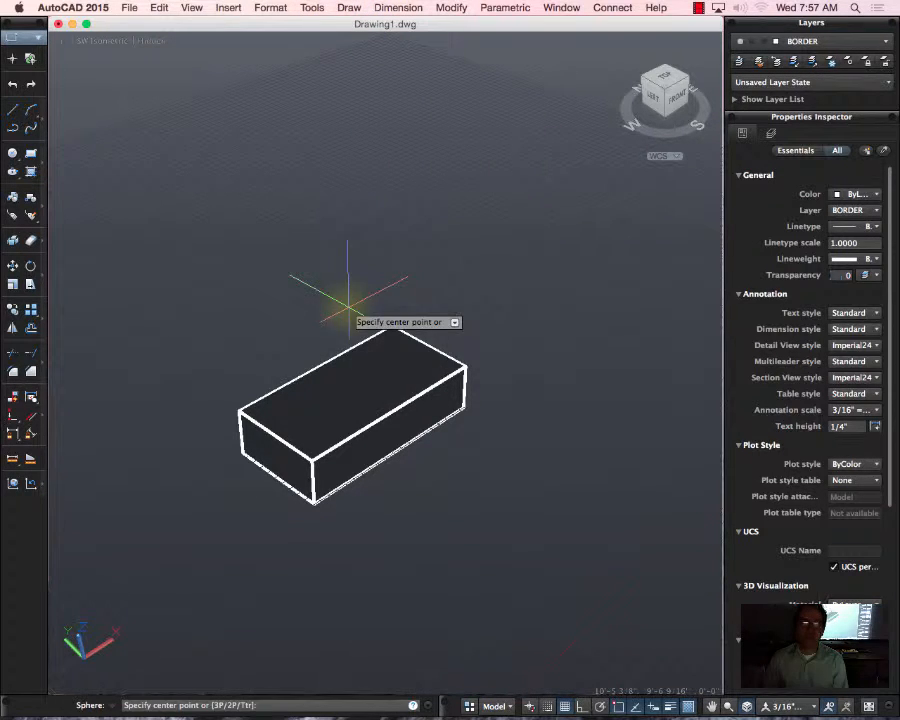
pyautogui.click(241, 411)
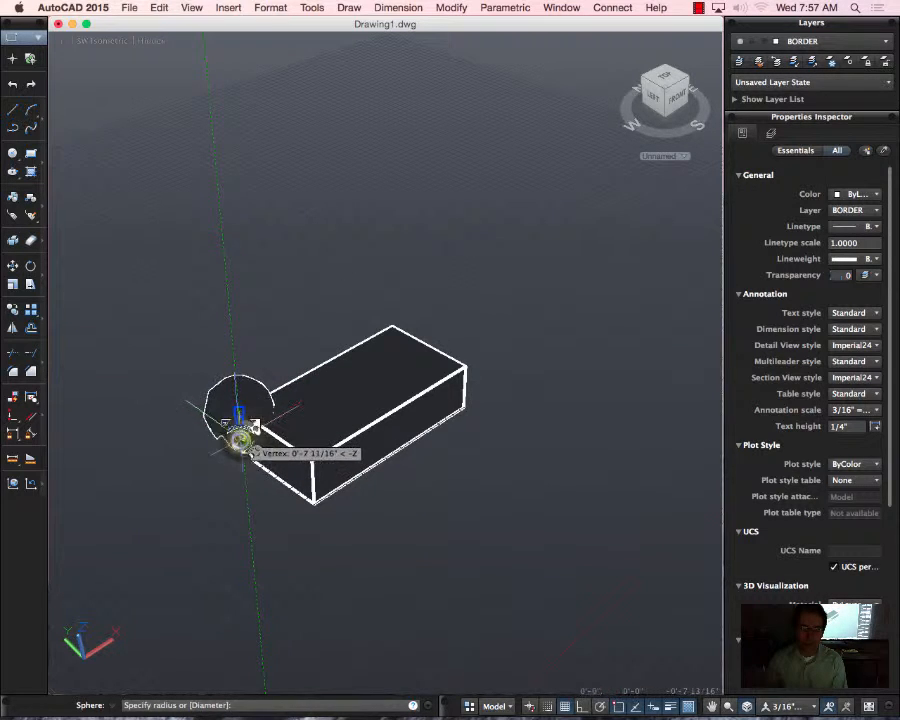
pyautogui.click(241, 440)
# Copy the sphere from its centre to the adjacent top corner at the same short end of the box
pyautogui.click(238, 400)
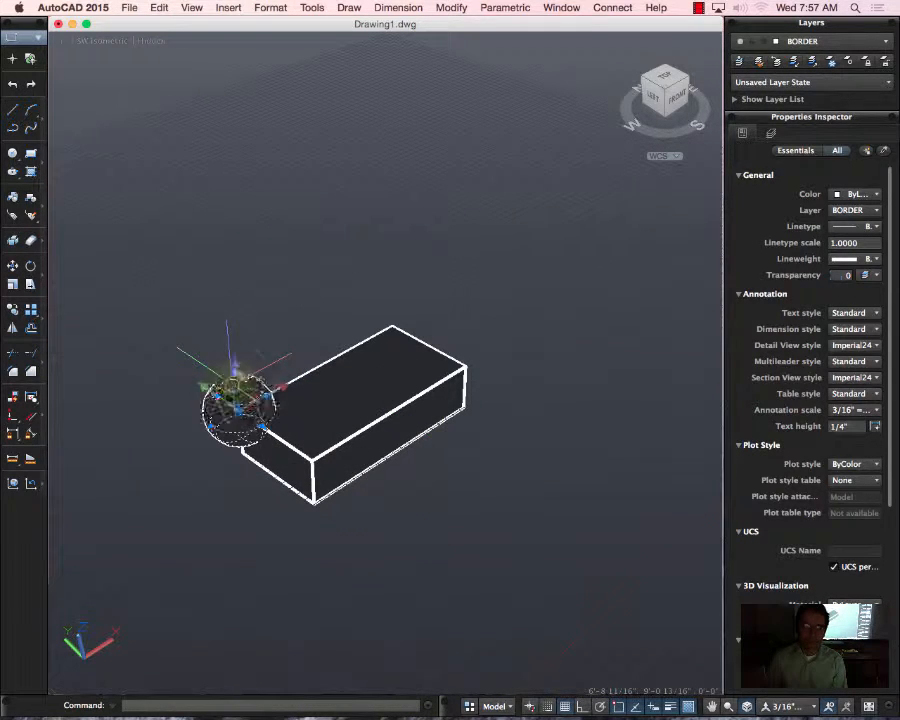
pyautogui.write('co')
pyautogui.press('Return')
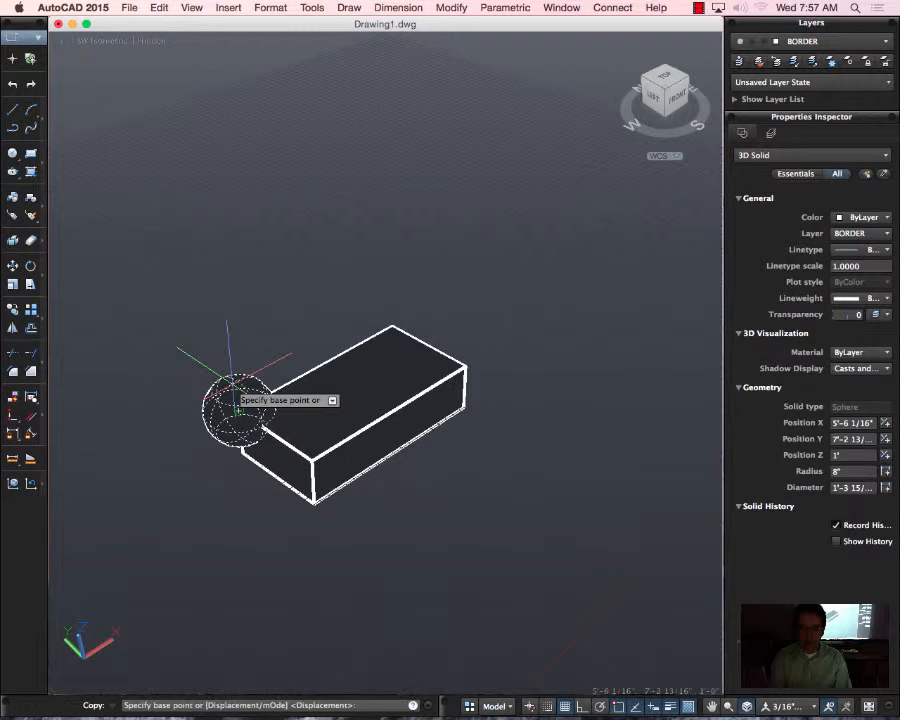
pyautogui.click(237, 410)
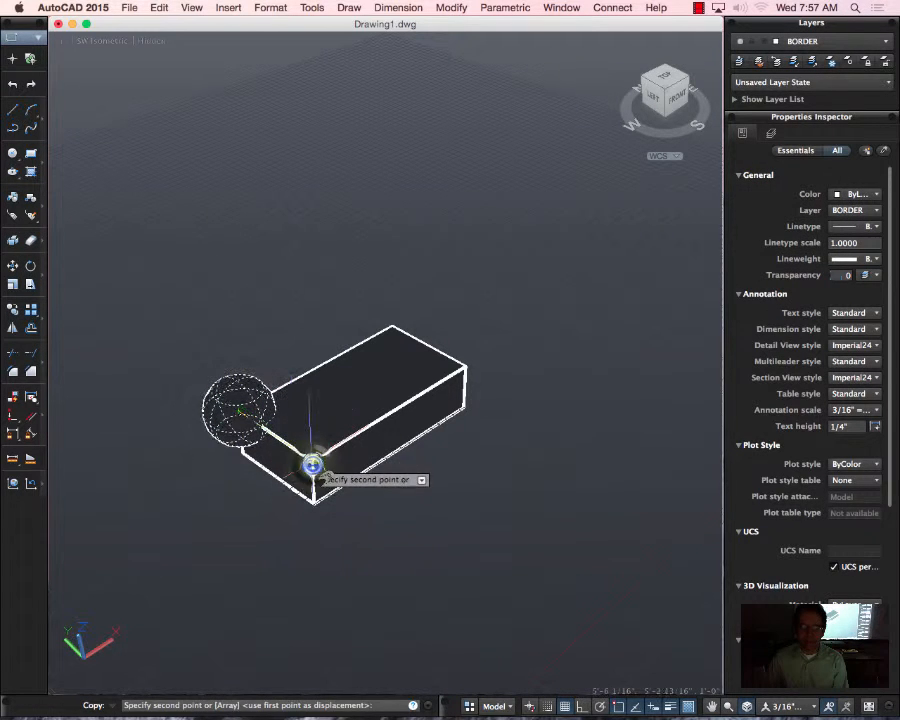
pyautogui.click(312, 462)
pyautogui.press('Return')
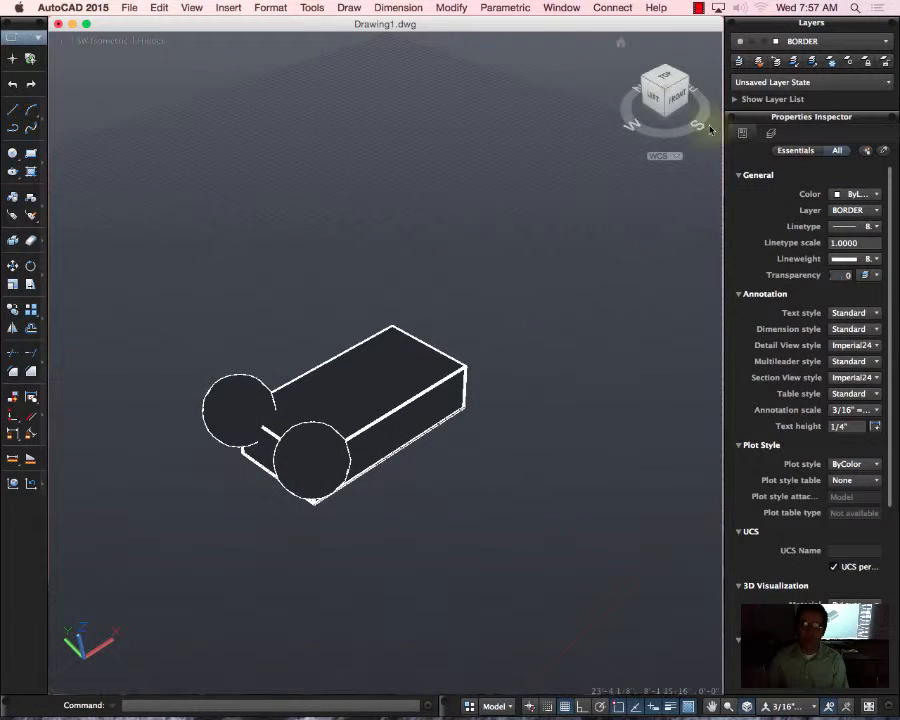
# Set the viewport's visual style to Realistic and view the box and both spheres from a lower angle
pyautogui.click(153, 42)
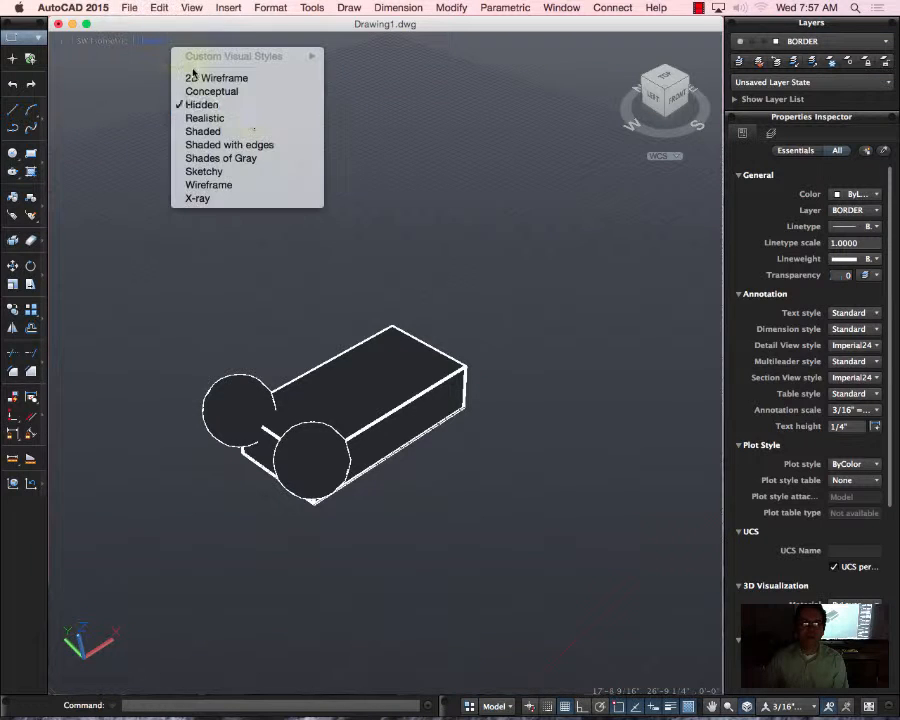
pyautogui.click(267, 121)
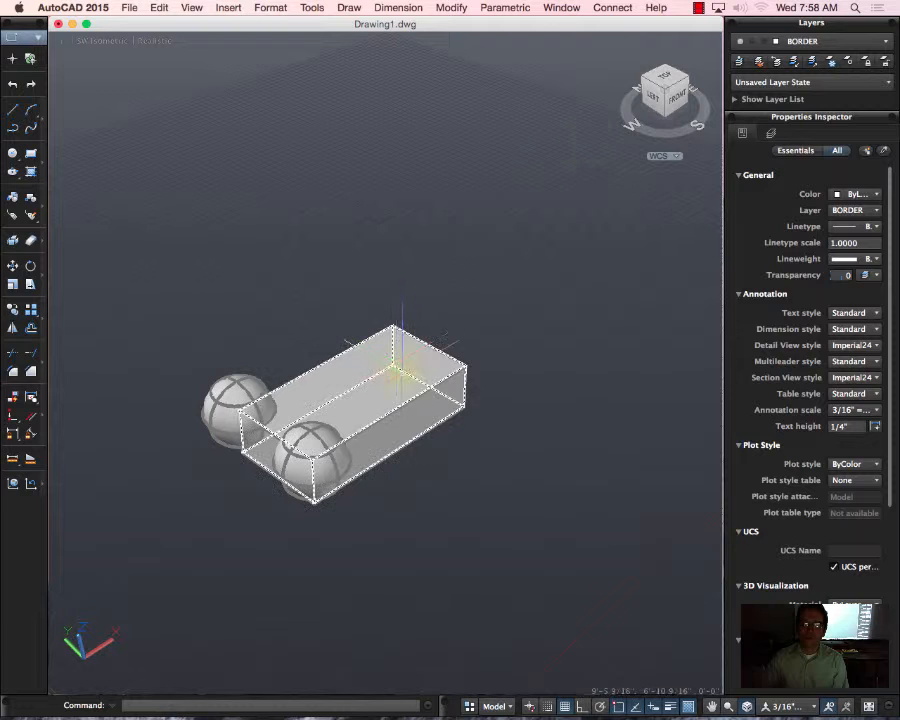
pyautogui.write('orbi')
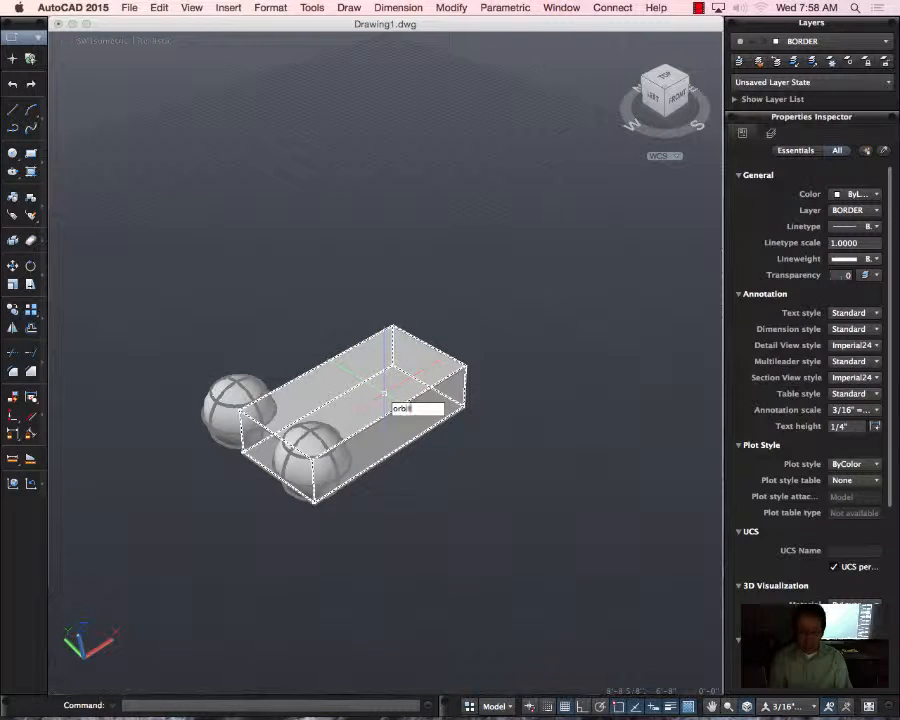
pyautogui.write('t')
pyautogui.press('Return')
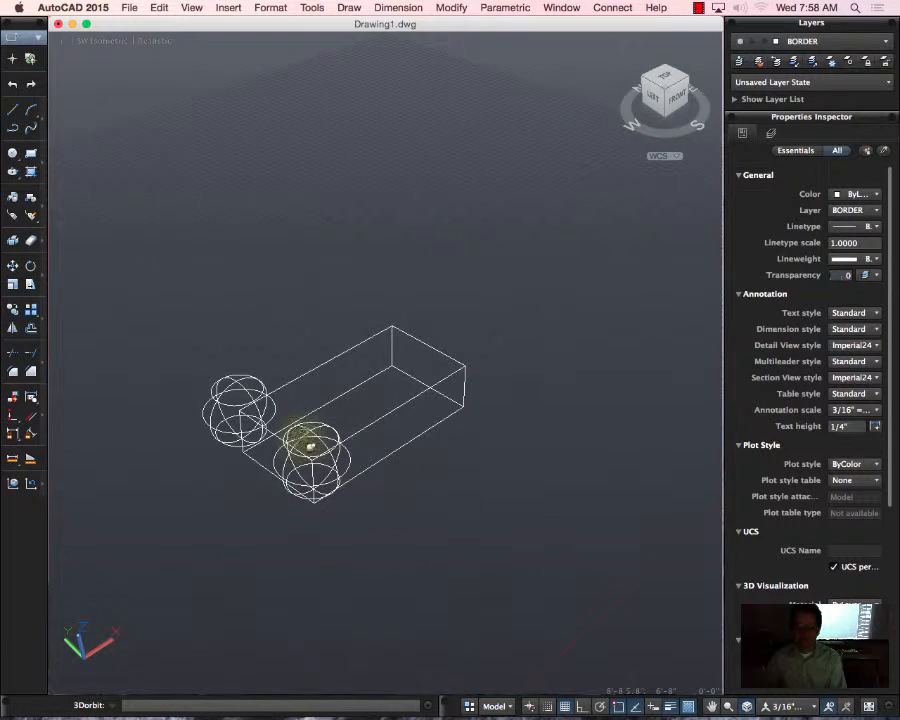
pyautogui.moveTo(310, 445)
pyautogui.mouseDown()
pyautogui.moveTo(328, 425)
pyautogui.moveTo(318, 385)
pyautogui.moveTo(272, 420)
pyautogui.moveTo(280, 422)
pyautogui.moveTo(268, 449)
pyautogui.moveTo(207, 474)
pyautogui.moveTo(261, 438)
pyautogui.moveTo(310, 421)
pyautogui.mouseUp()
pyautogui.press('Escape')
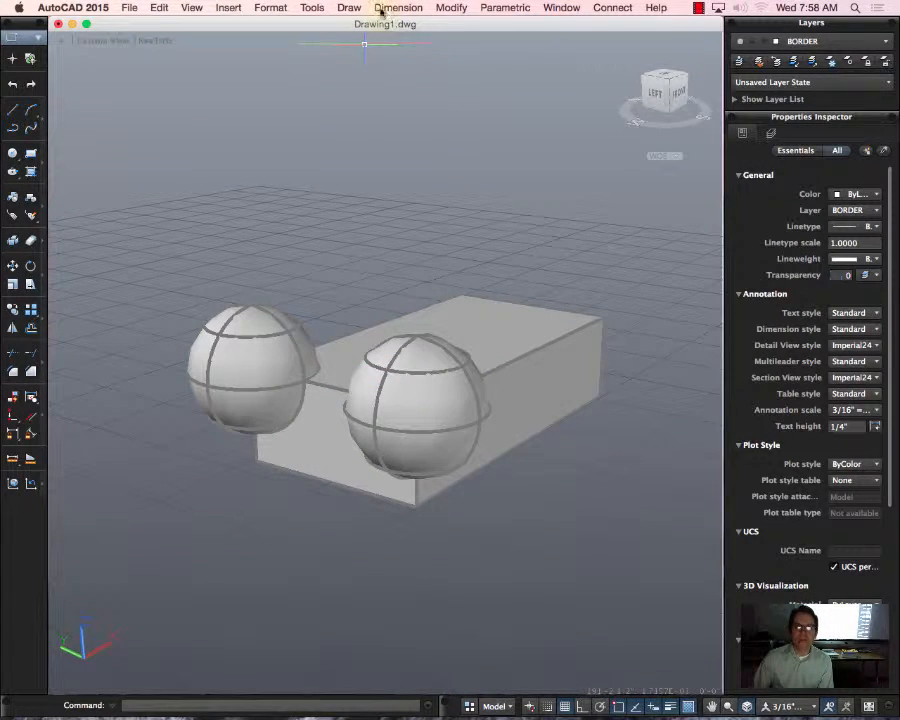
# Subtract both corner spheres from the merged box
pyautogui.click(452, 8)
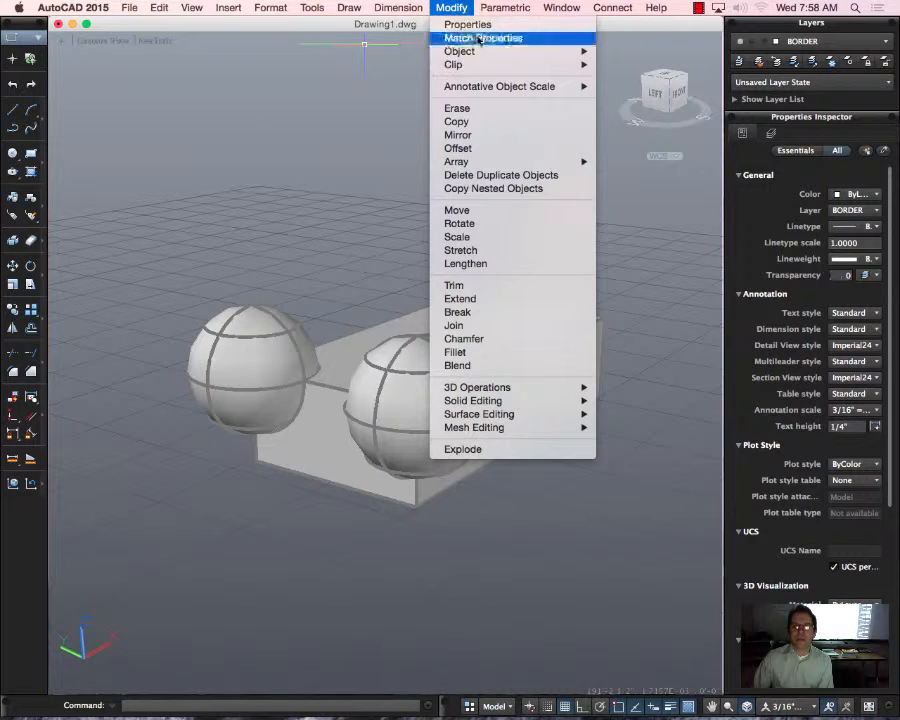
pyautogui.moveTo(487, 406)
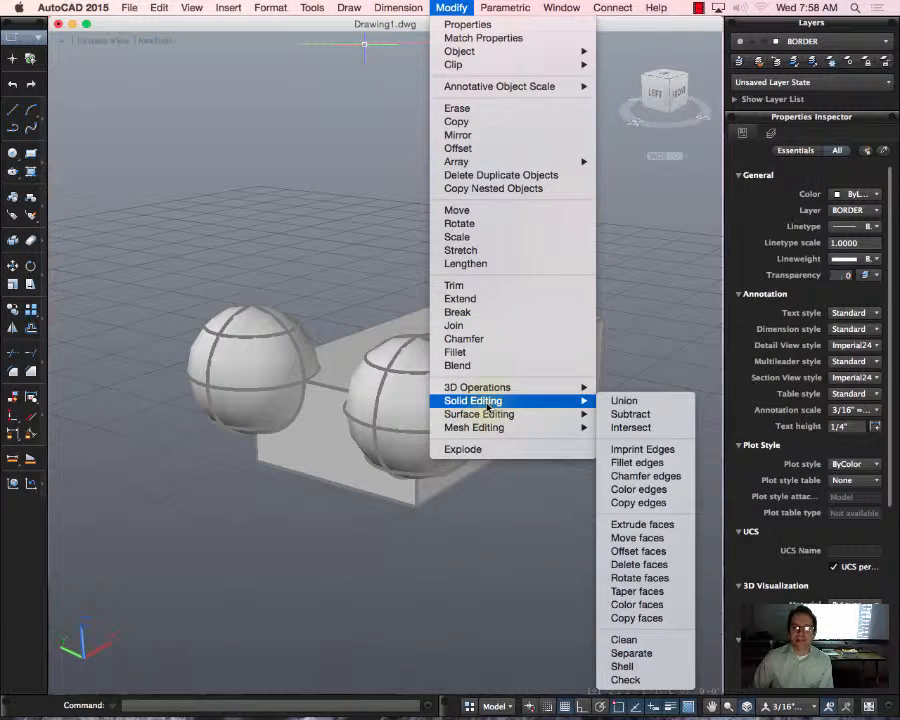
pyautogui.click(668, 414)
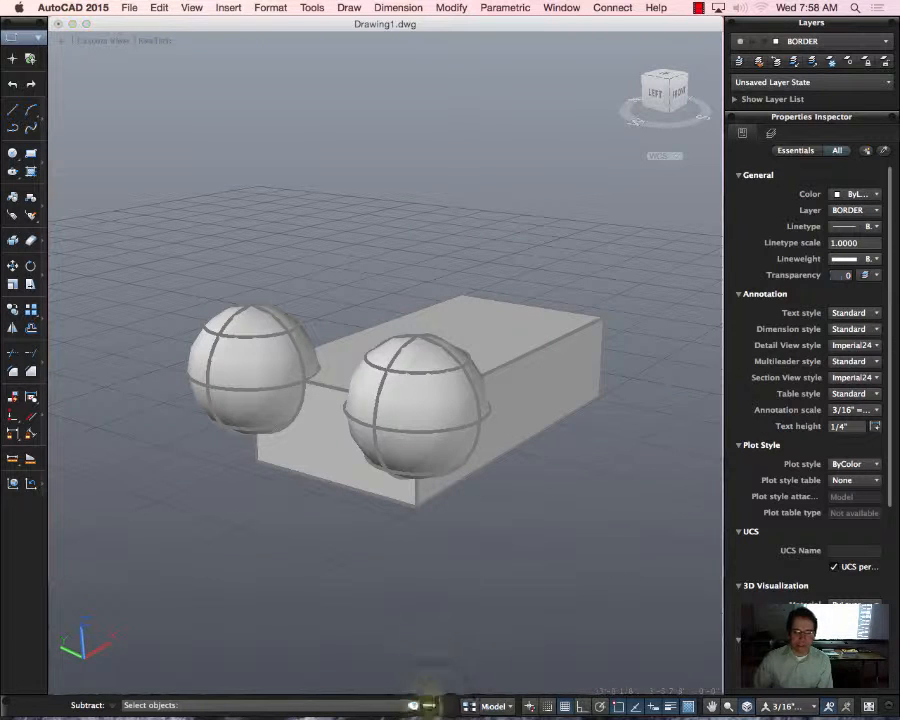
pyautogui.click(428, 708)
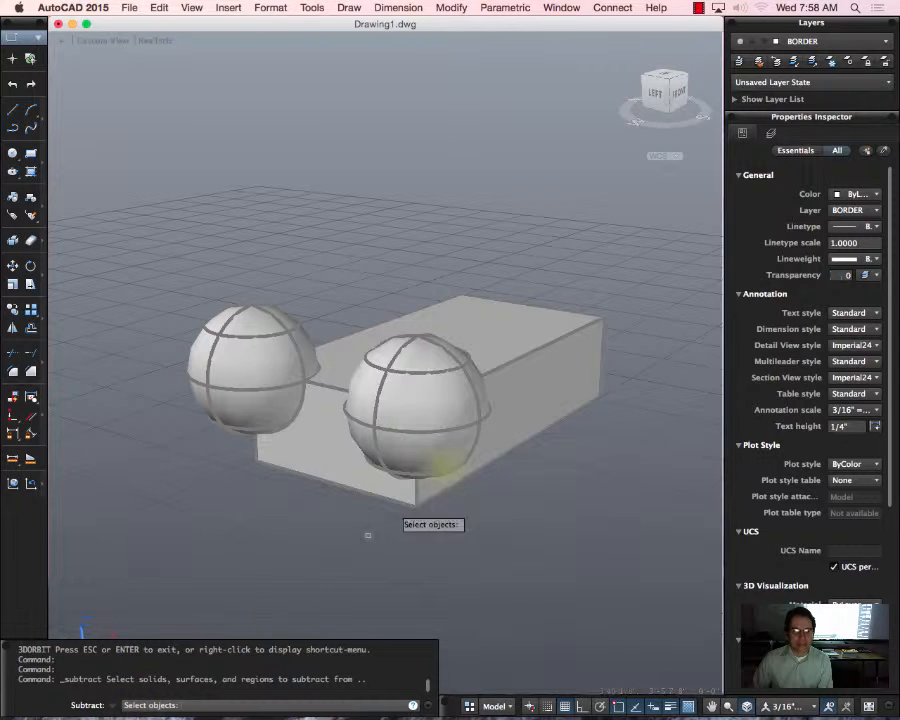
pyautogui.click(533, 330)
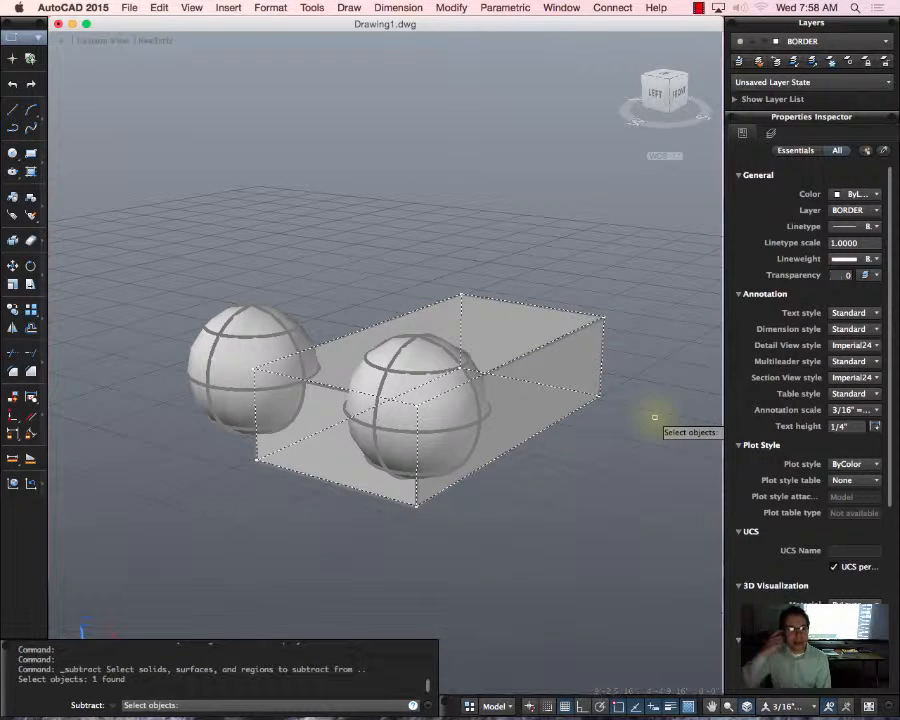
pyautogui.press('Return')
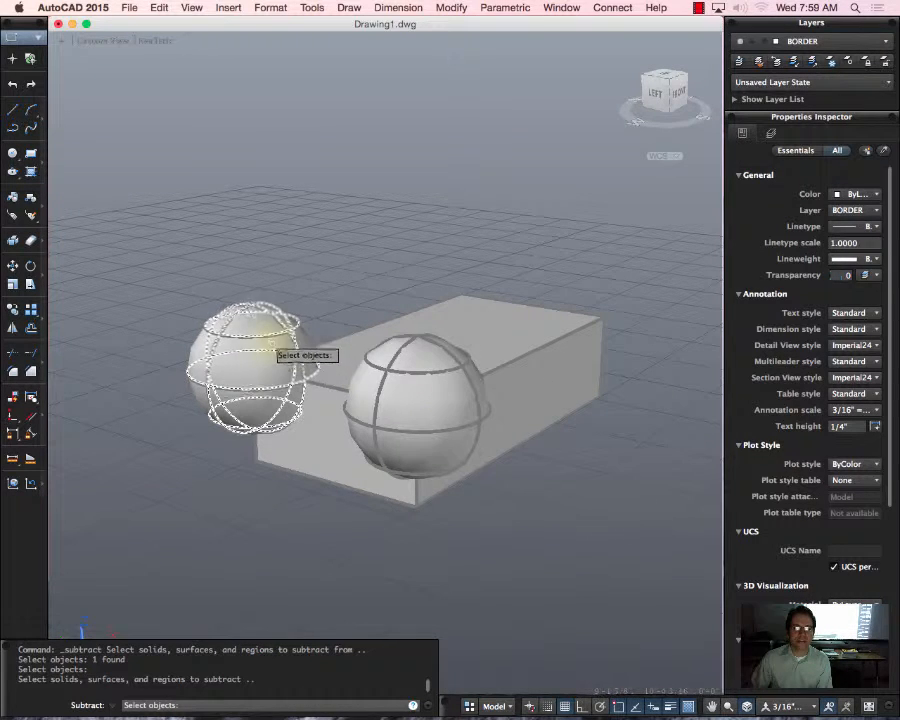
pyautogui.click(268, 345)
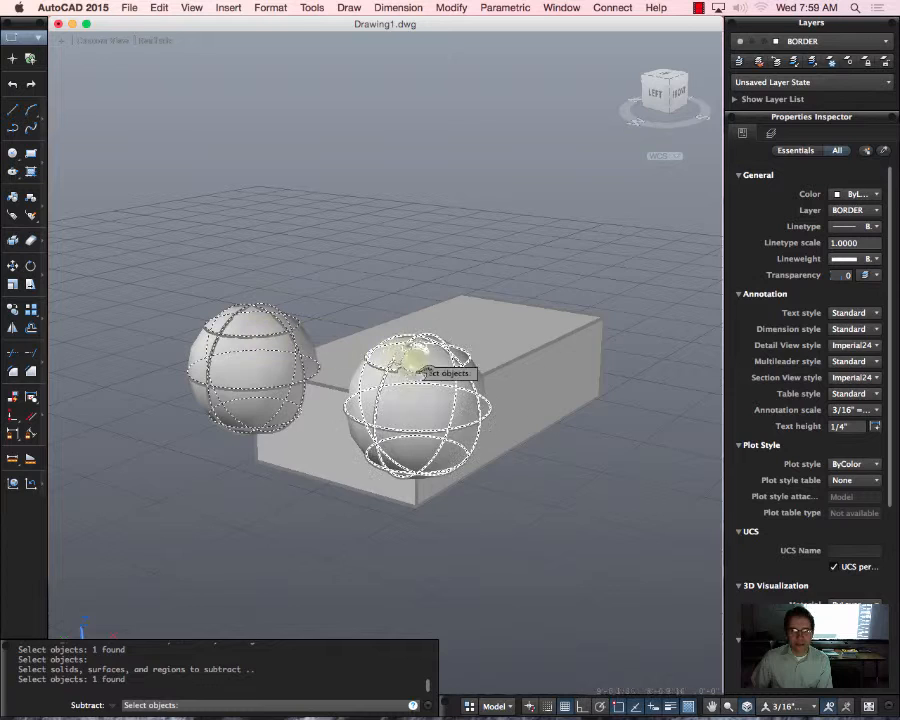
pyautogui.click(398, 366)
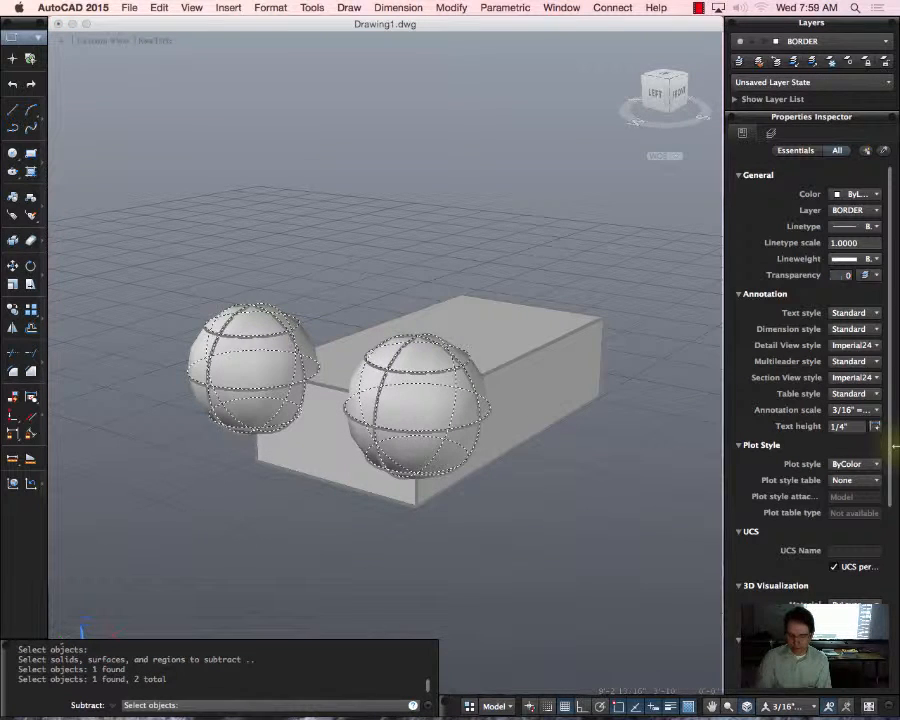
pyautogui.press('Return')
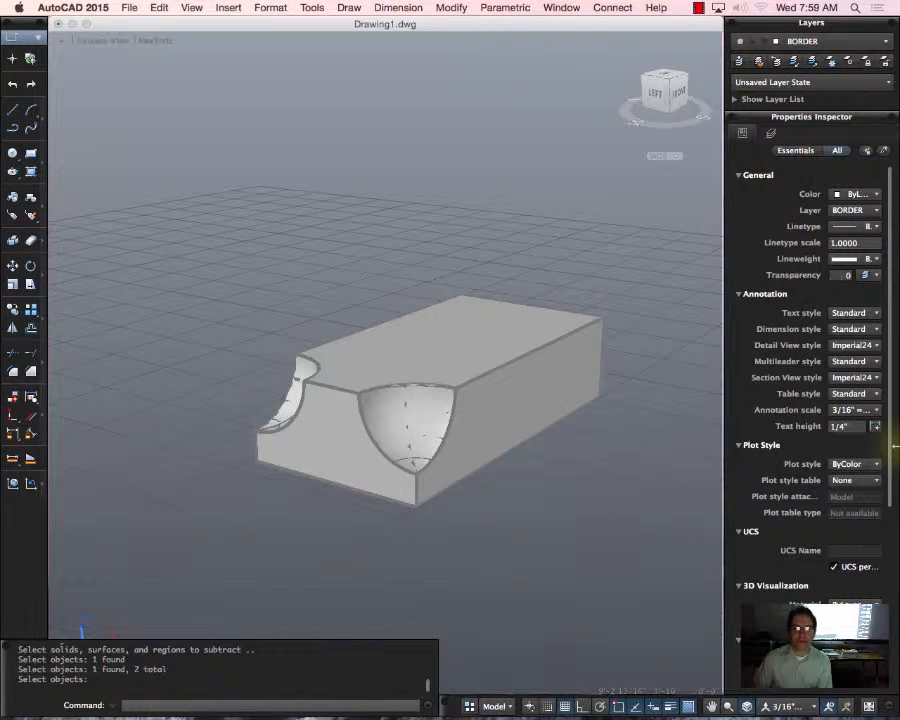
# Examine the two spherical cutouts and the remaining solid from several angles
pyautogui.click(402, 462)
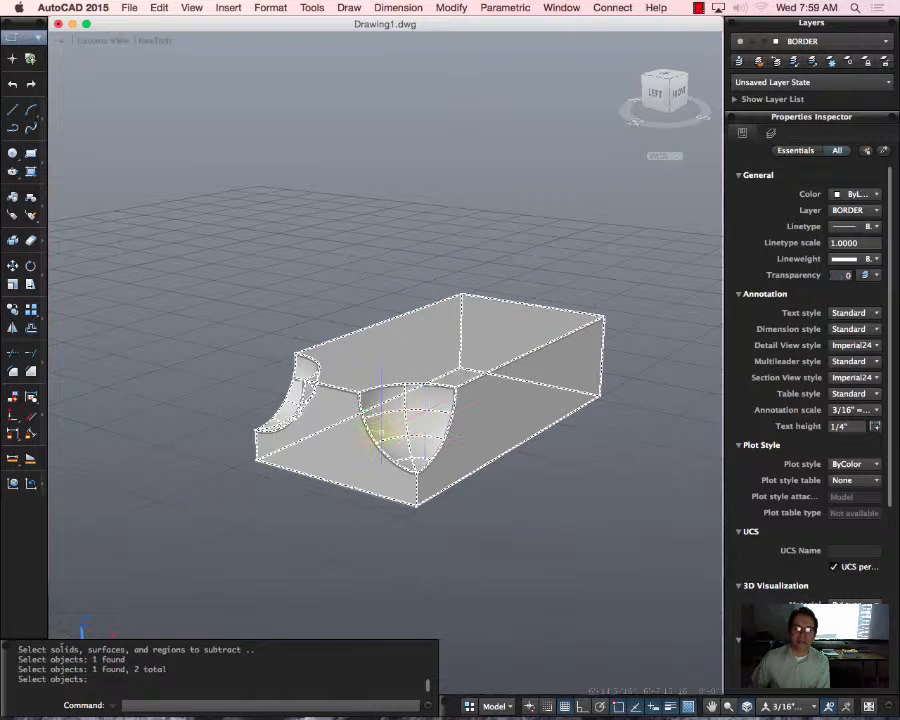
pyautogui.press('Return')
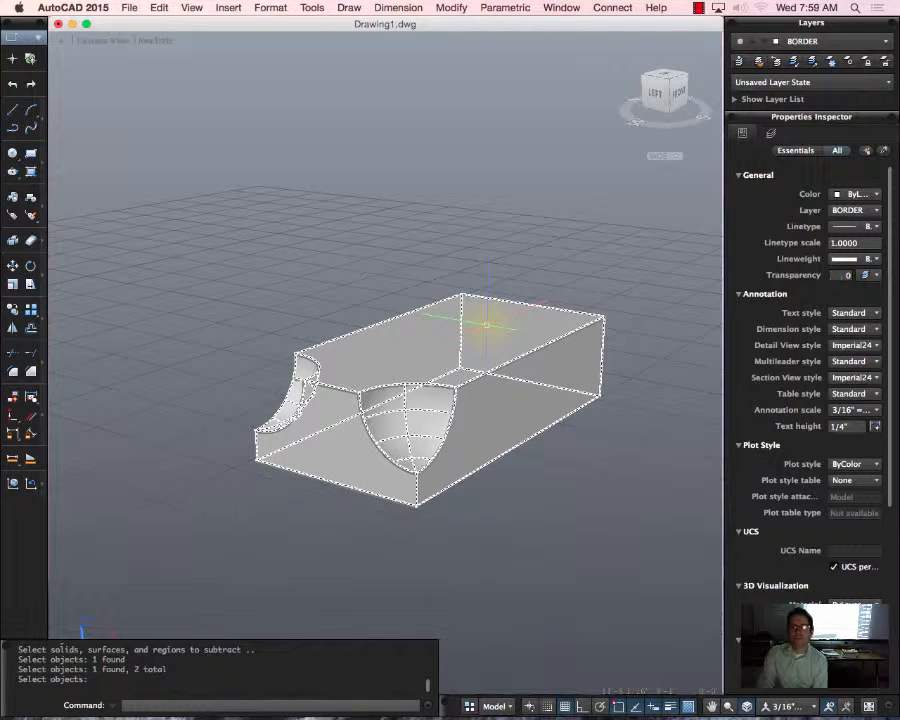
pyautogui.click(684, 97)
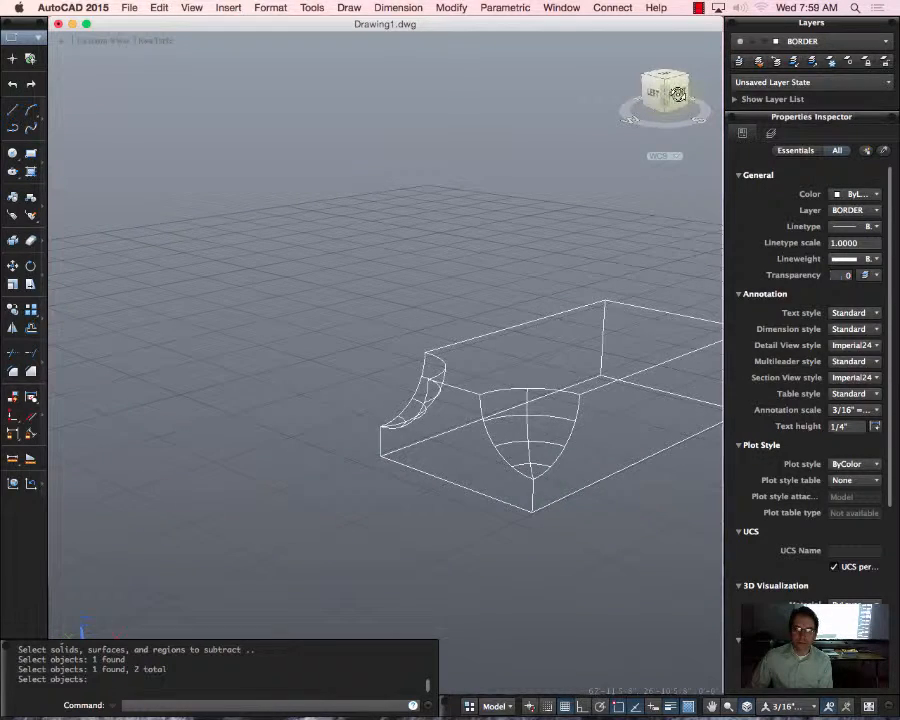
pyautogui.moveTo(678, 94)
pyautogui.mouseDown()
pyautogui.moveTo(700, 103)
pyautogui.moveTo(718, 97)
pyautogui.mouseUp()
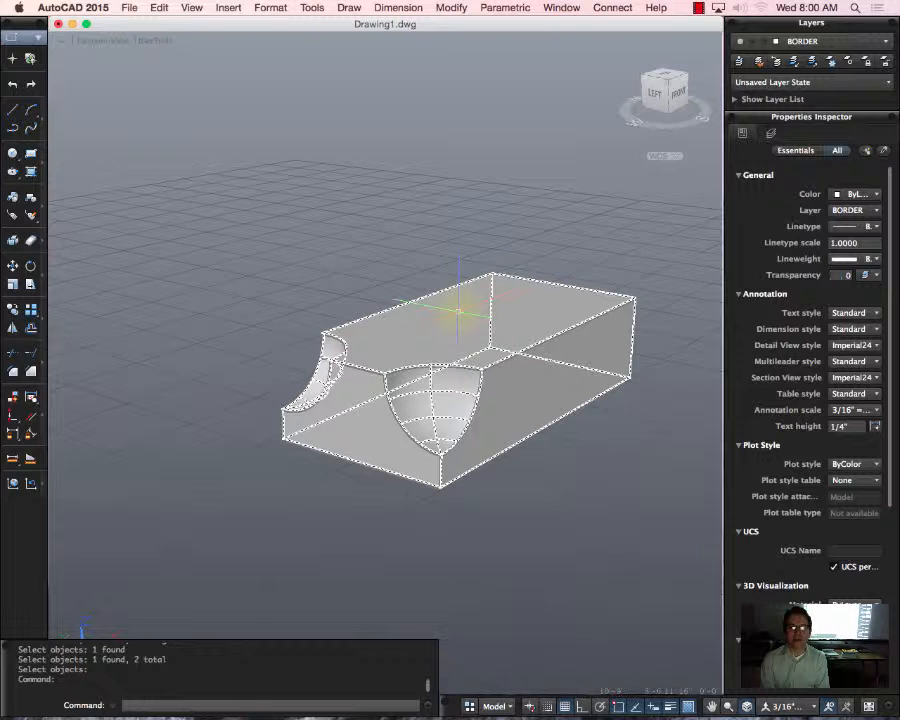
pyautogui.press('Escape')
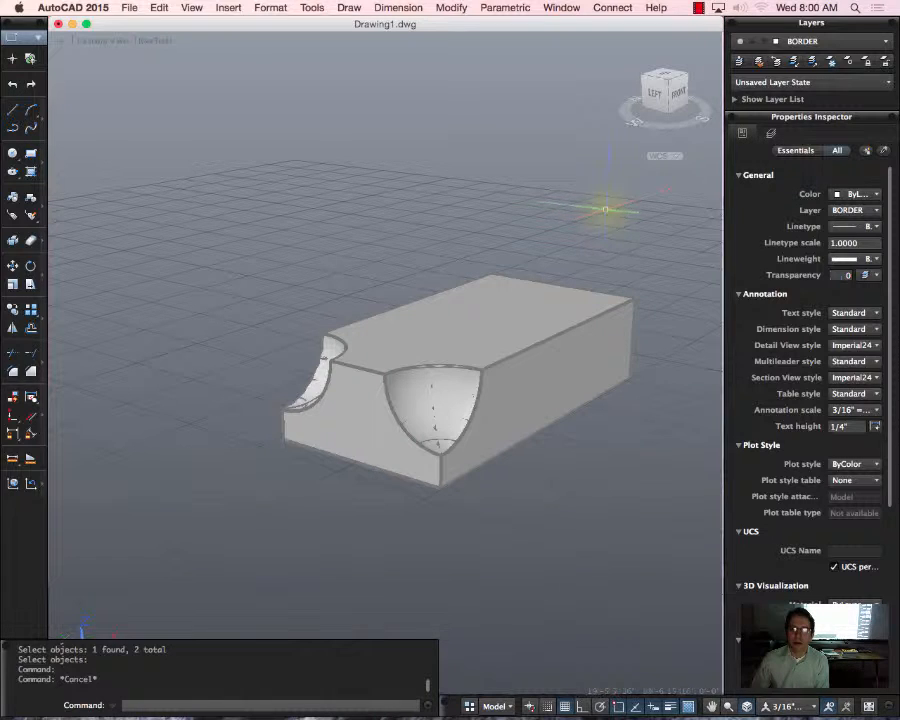
pyautogui.moveTo(667, 87)
pyautogui.mouseDown()
pyautogui.moveTo(651, 98)
pyautogui.moveTo(706, 101)
pyautogui.moveTo(695, 137)
pyautogui.moveTo(703, 116)
pyautogui.moveTo(677, 127)
pyautogui.moveTo(702, 117)
pyautogui.mouseUp()
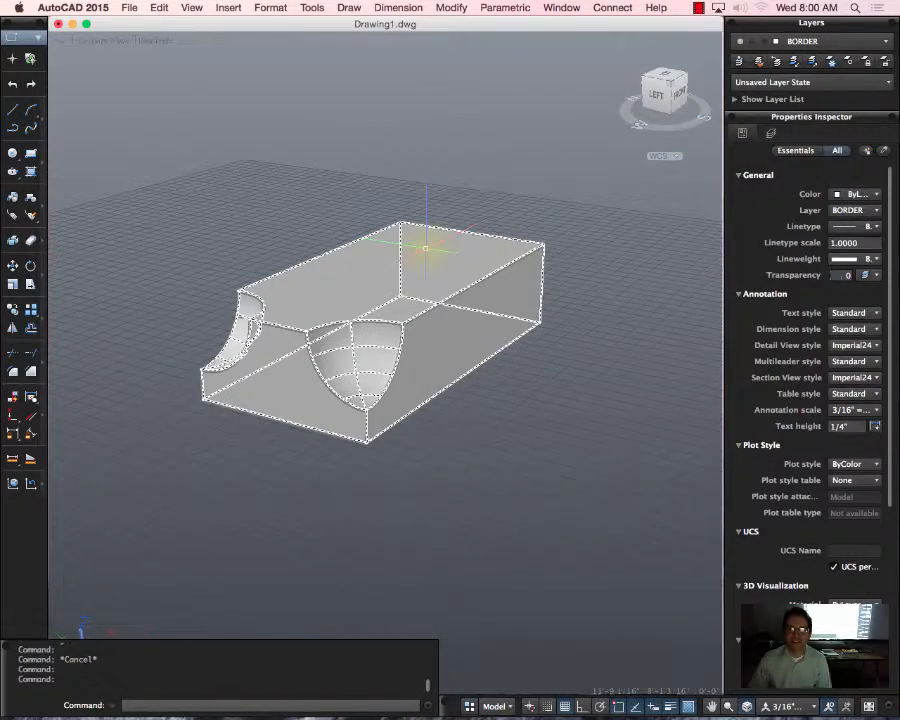
pyautogui.write('orbit')
pyautogui.press('Return')
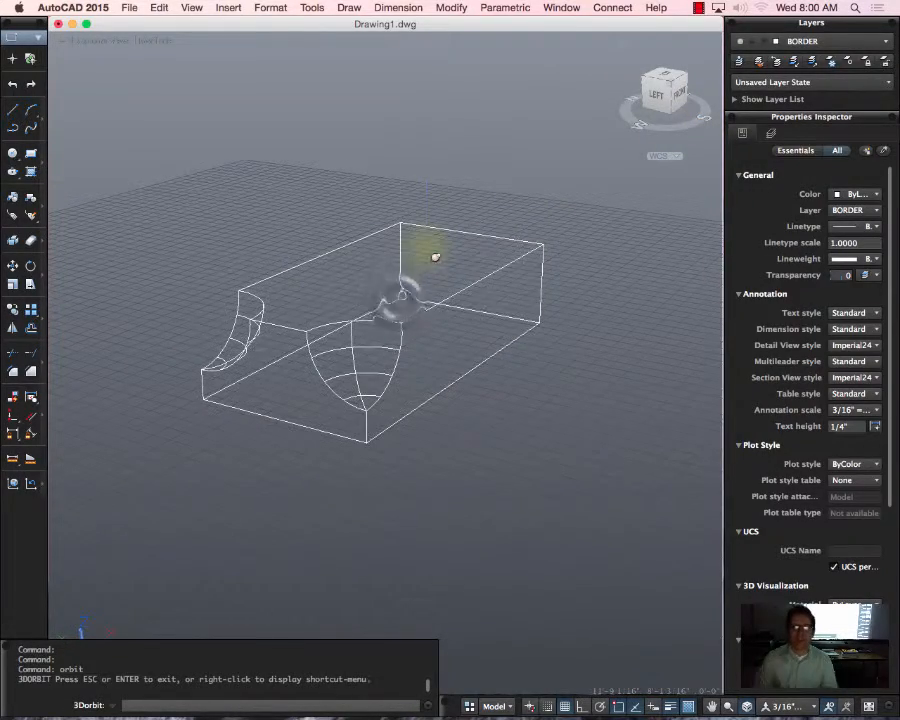
pyautogui.moveTo(393, 311); pyautogui.dragTo(139, 320)
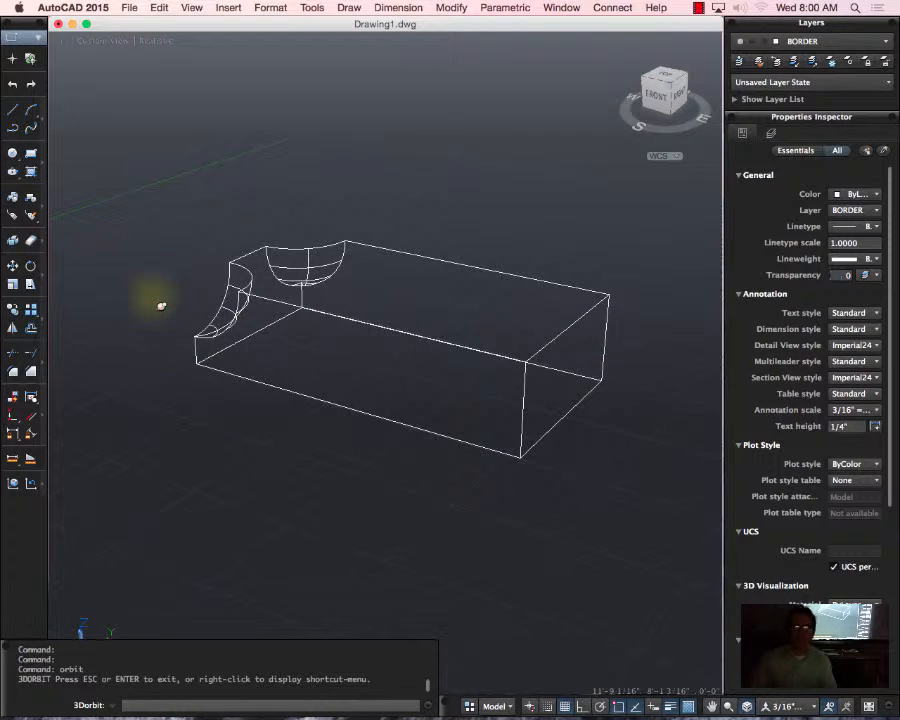
pyautogui.press('Escape')
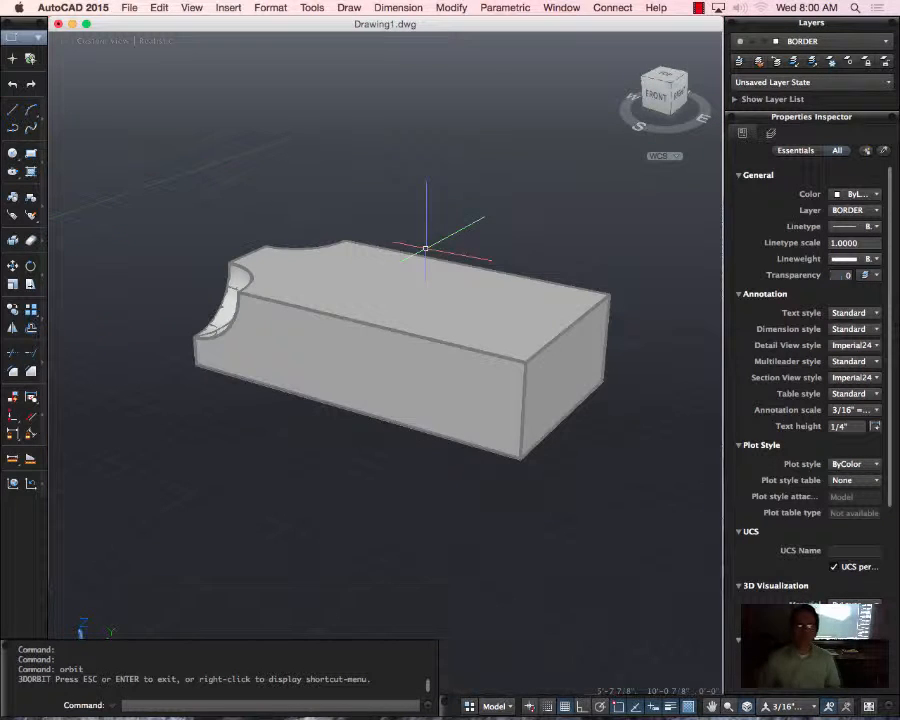
# Draw a cylinder down from the midpoint of the top edge between the two cutouts, about 1'-5 7/8" in radius and 3'-1 7/8" high
pyautogui.click(350, 8)
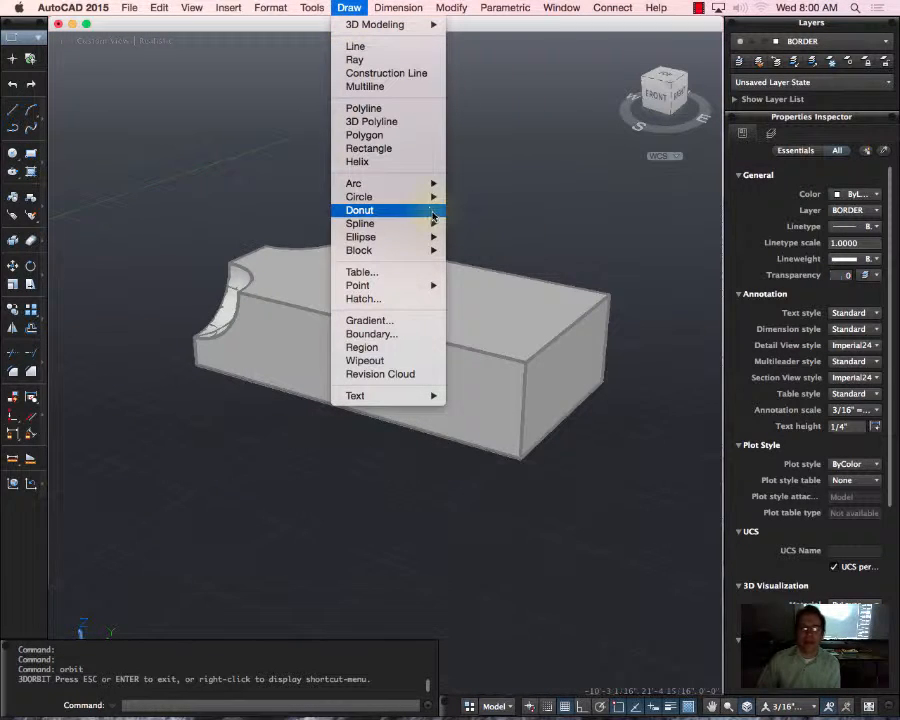
pyautogui.moveTo(414, 200)
pyautogui.moveTo(430, 24)
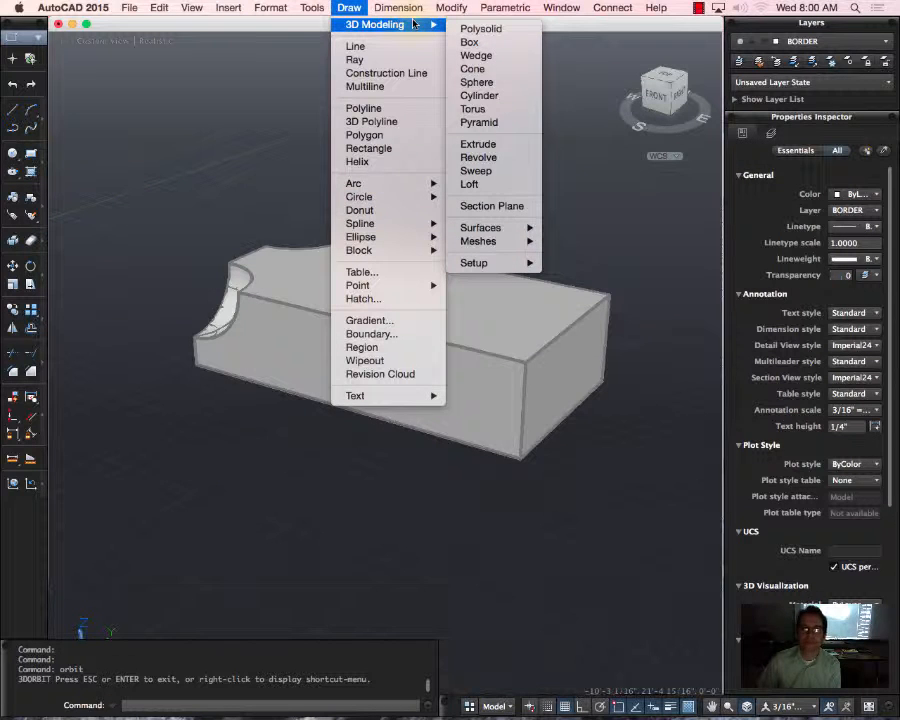
pyautogui.click(525, 80)
pyautogui.click(507, 94)
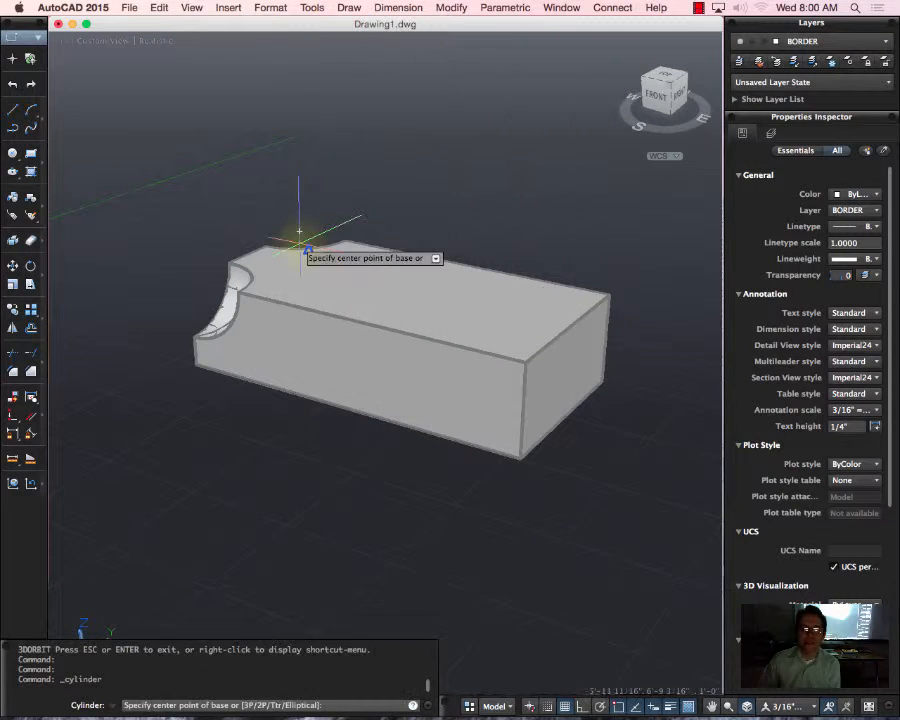
pyautogui.click(248, 257)
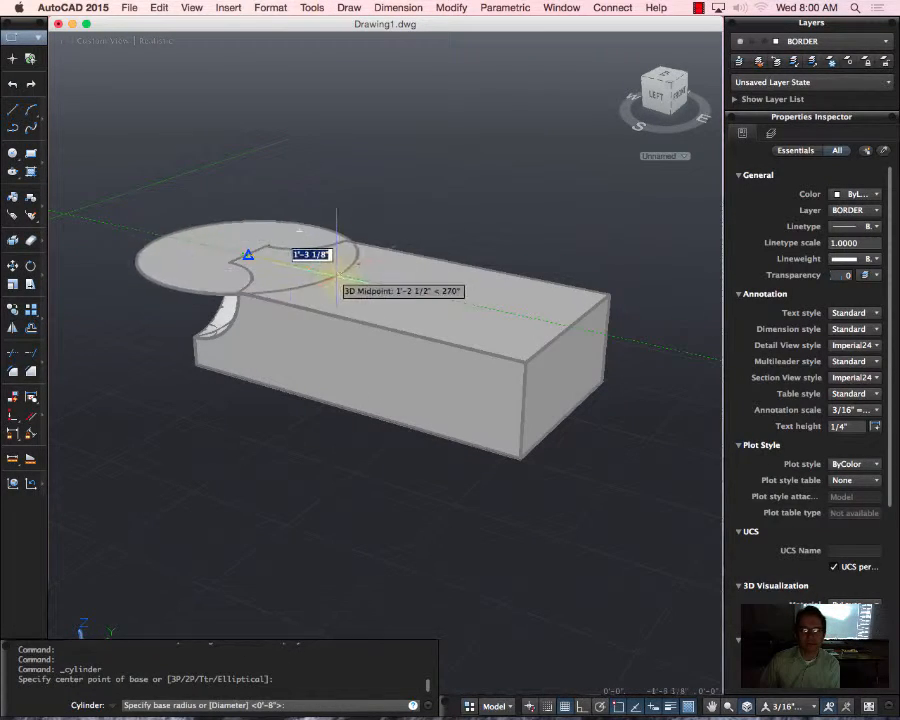
pyautogui.click(354, 280)
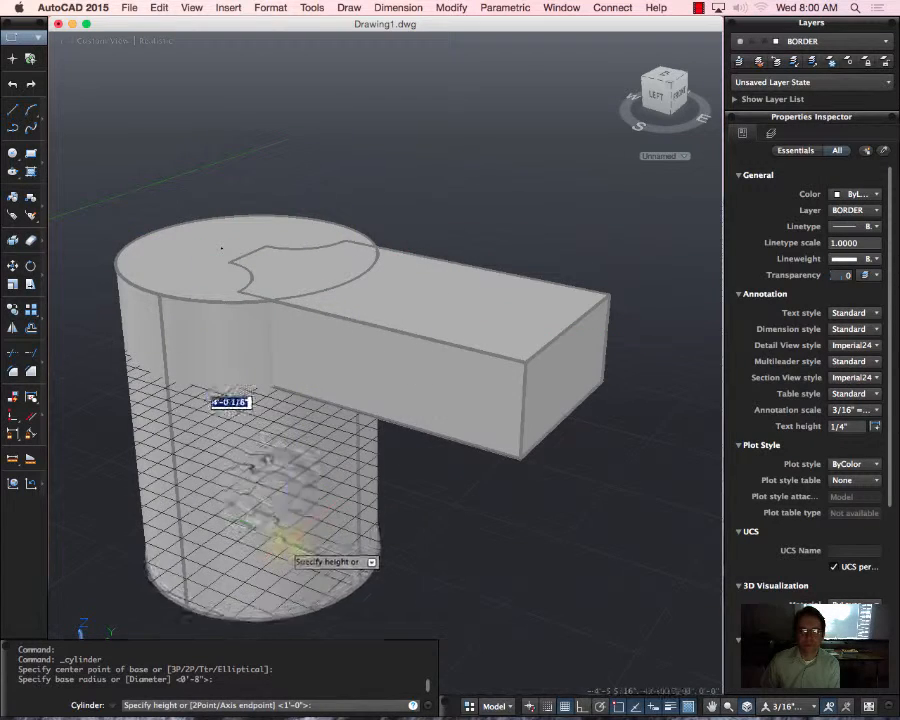
pyautogui.click(275, 490)
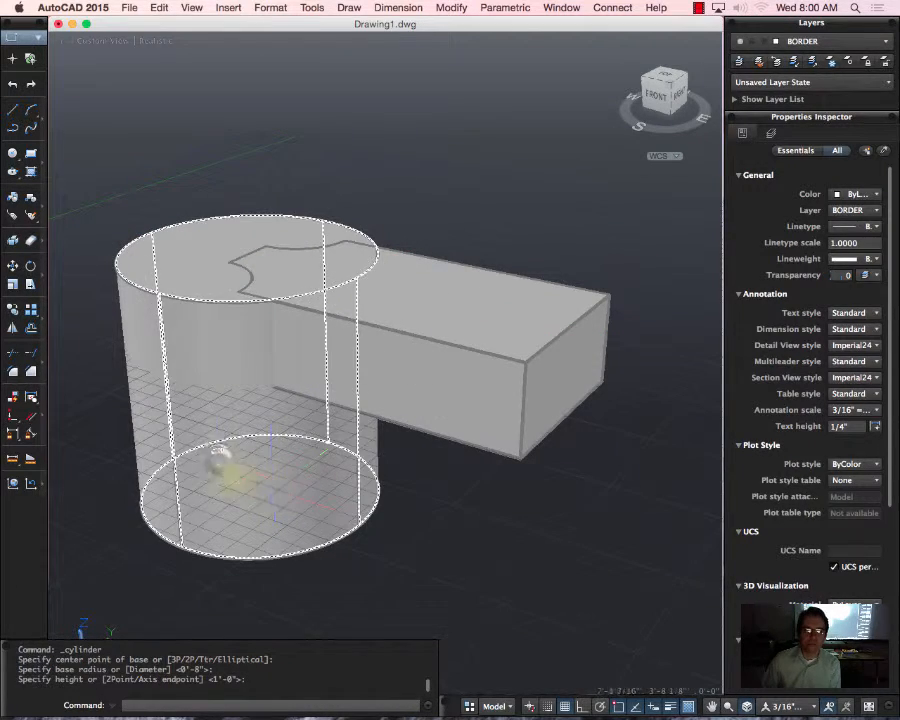
# Move the cylinder straight up about 1'-7" so it passes through the box's notched end
pyautogui.click(228, 420)
pyautogui.click(254, 328)
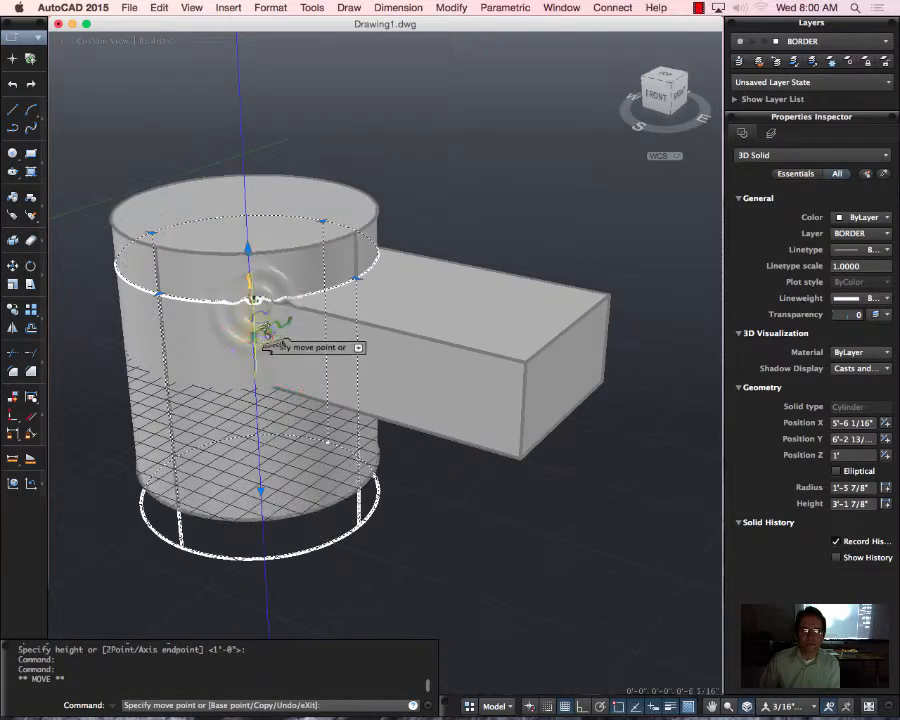
pyautogui.click(258, 298)
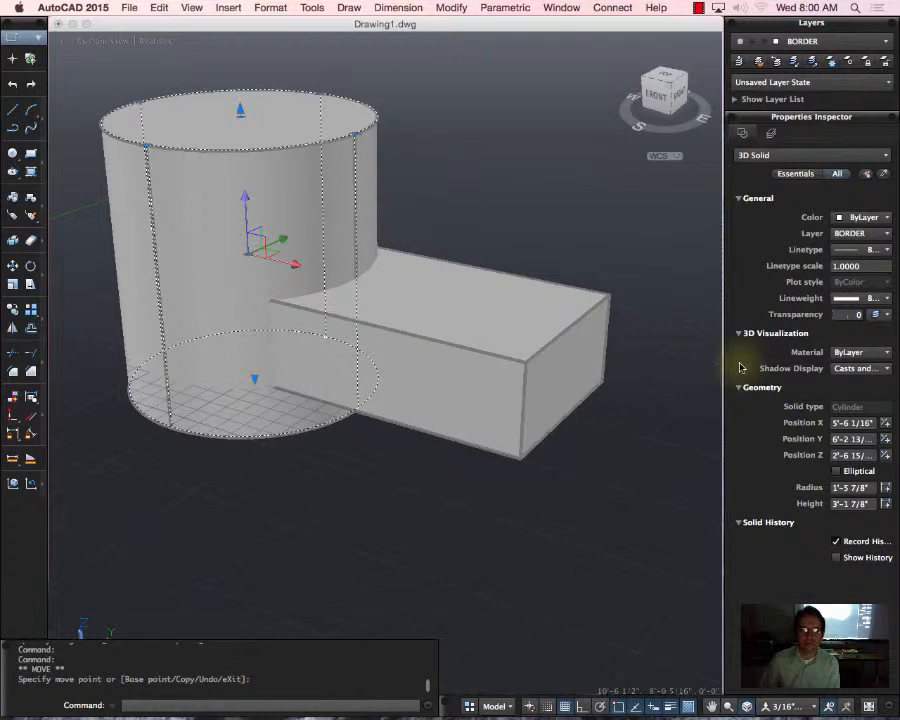
pyautogui.press('Return')
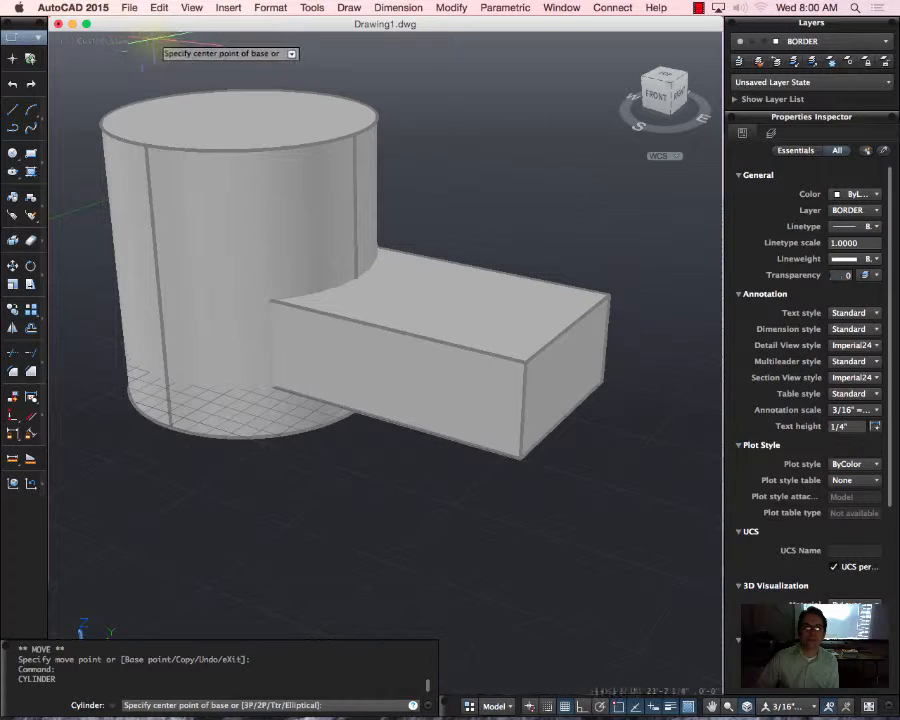
pyautogui.press('Escape')
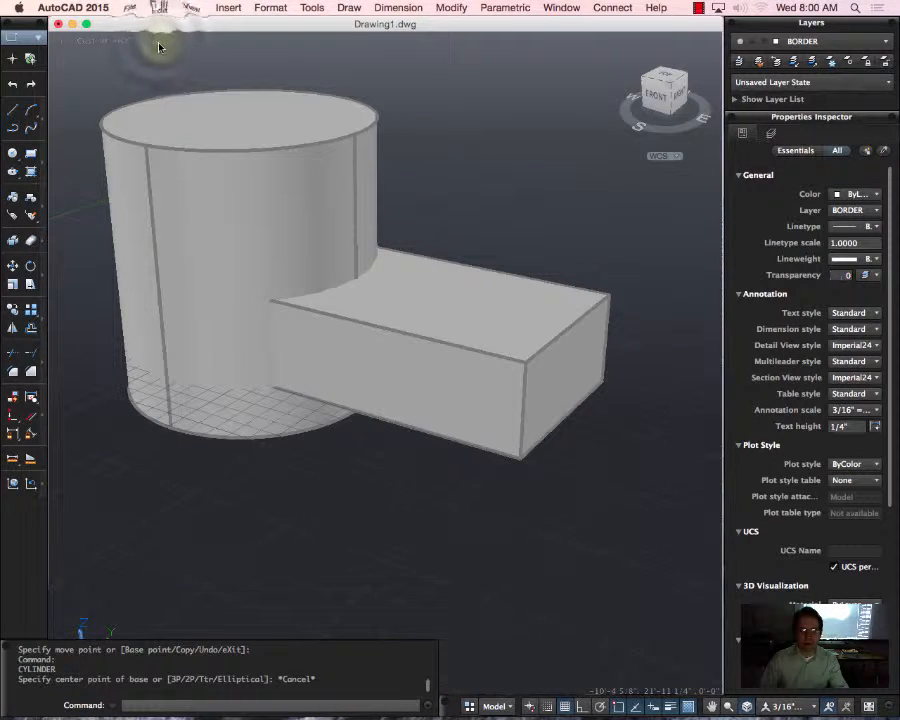
# Set the visual style to X-ray and orbit to inspect where the cylinder and the notched box overlap
pyautogui.click(150, 41)
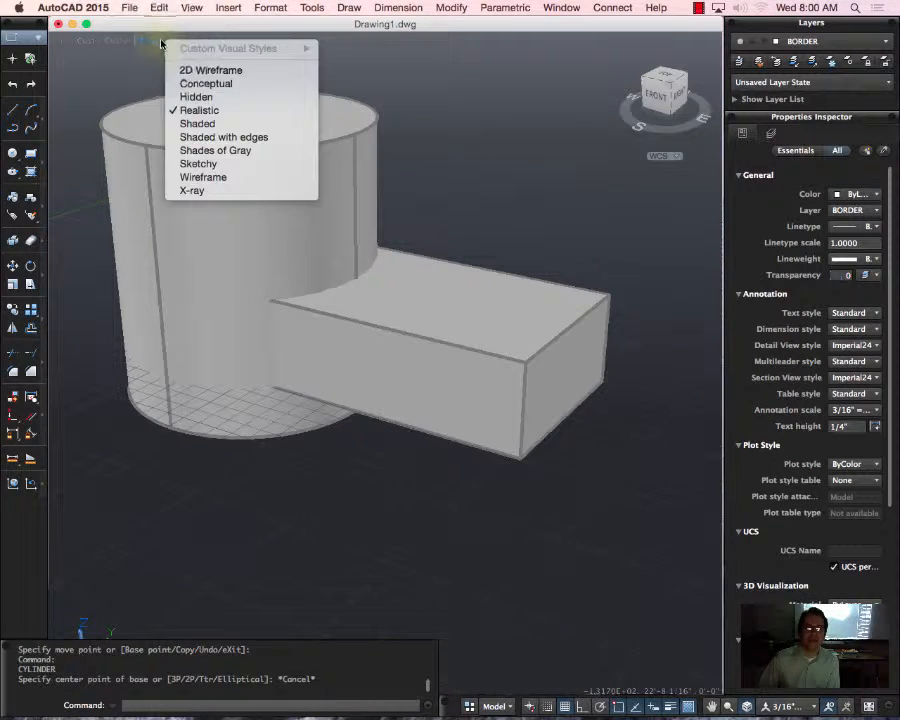
pyautogui.click(230, 190)
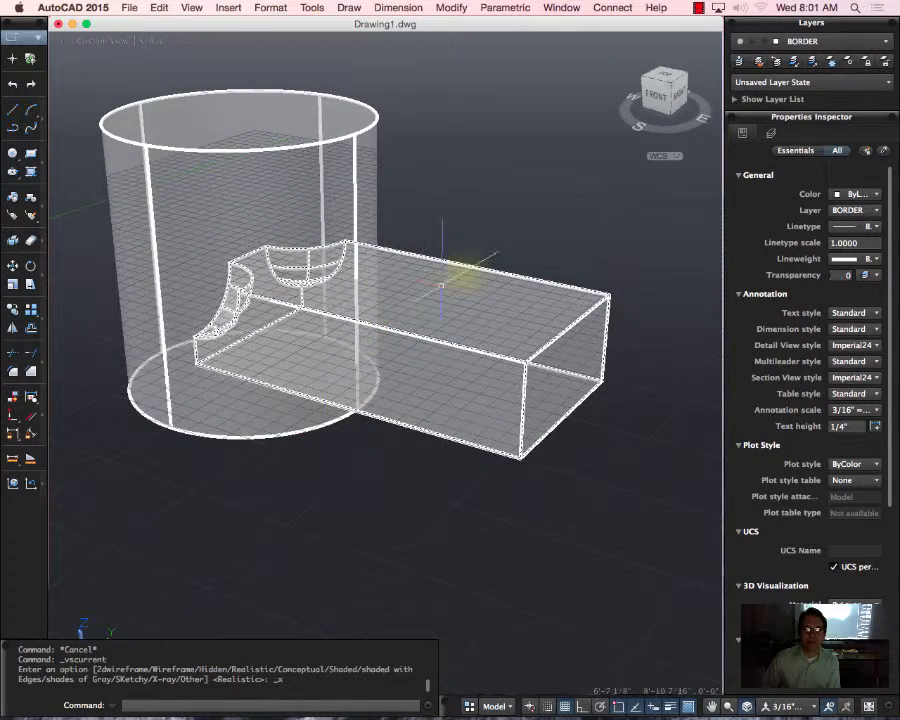
pyautogui.write('orbit')
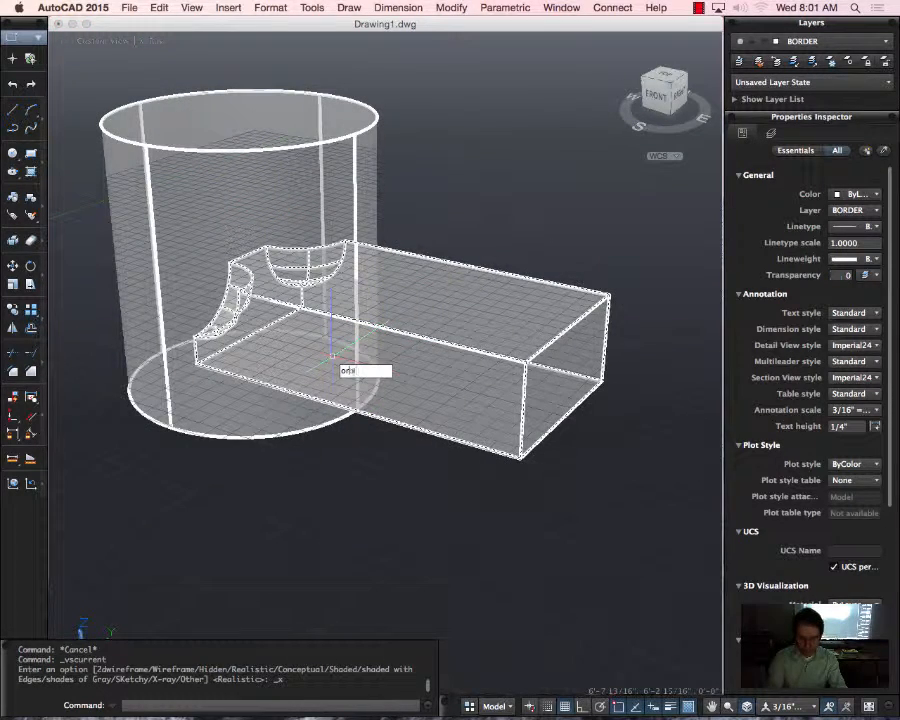
pyautogui.press('Return')
pyautogui.moveTo(316, 386)
pyautogui.mouseDown()
pyautogui.moveTo(335, 343)
pyautogui.moveTo(486, 348)
pyautogui.mouseUp()
pyautogui.press('Escape')
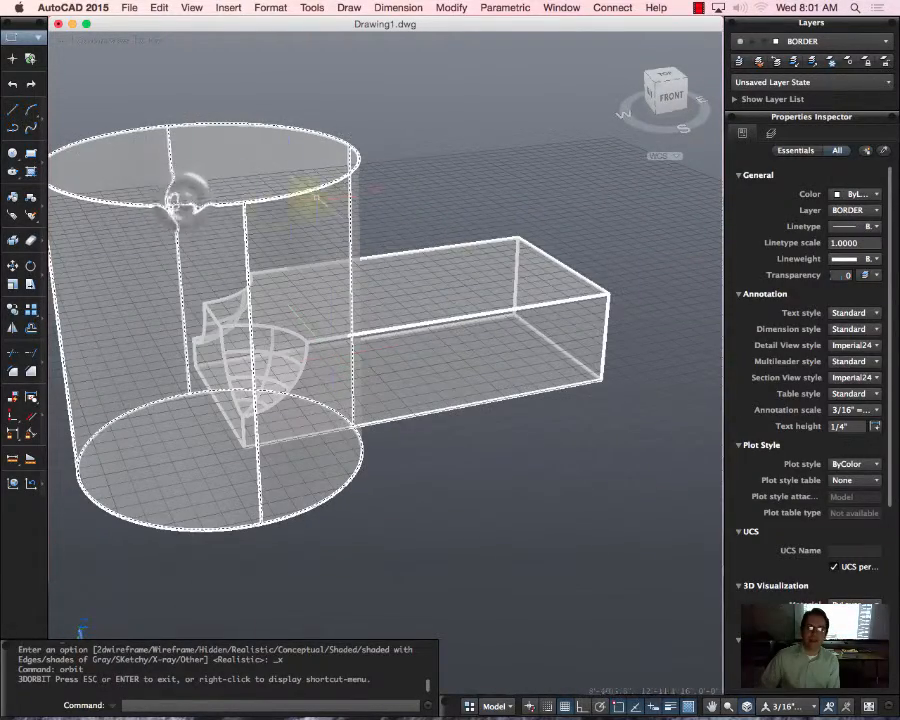
pyautogui.click(188, 203)
pyautogui.click(505, 298)
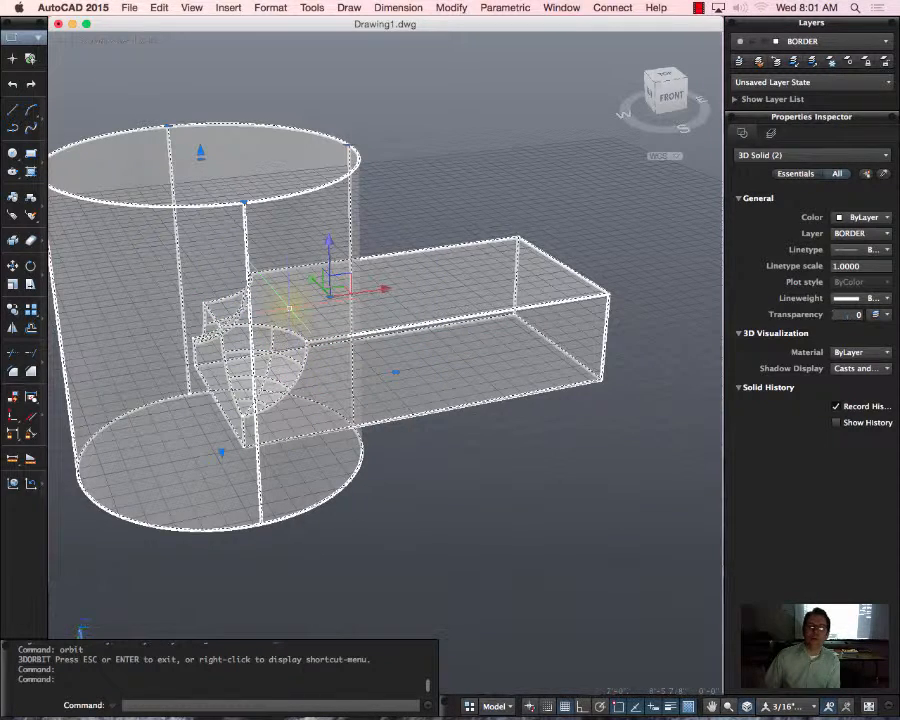
pyautogui.press('Escape')
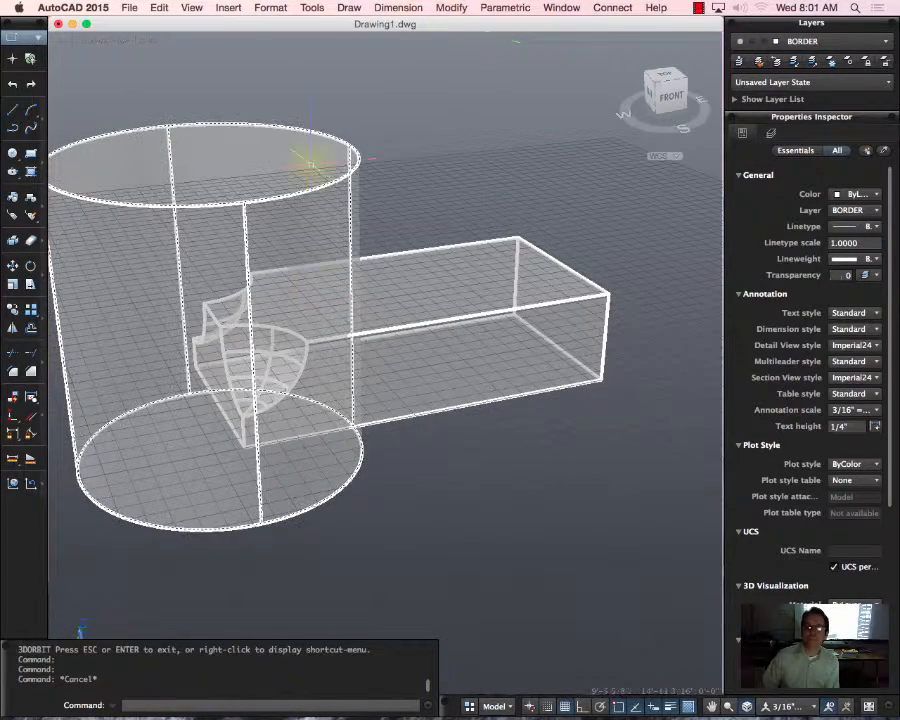
# Intersect the notched box with the cylinder so only their shared volume is kept
pyautogui.click(352, 8)
pyautogui.moveTo(418, 8)
pyautogui.moveTo(451, 8)
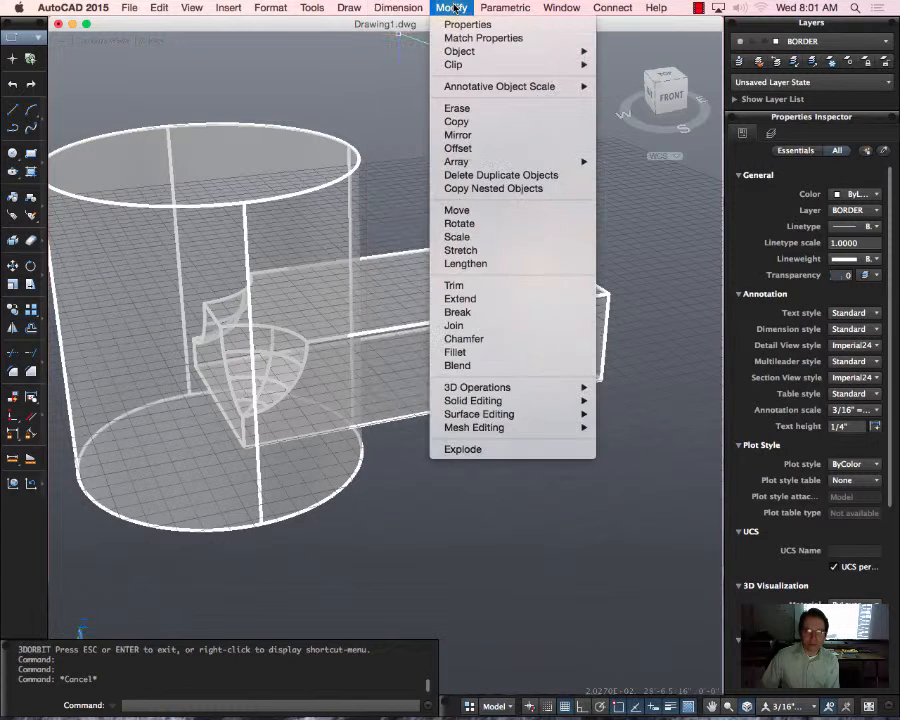
pyautogui.moveTo(521, 404)
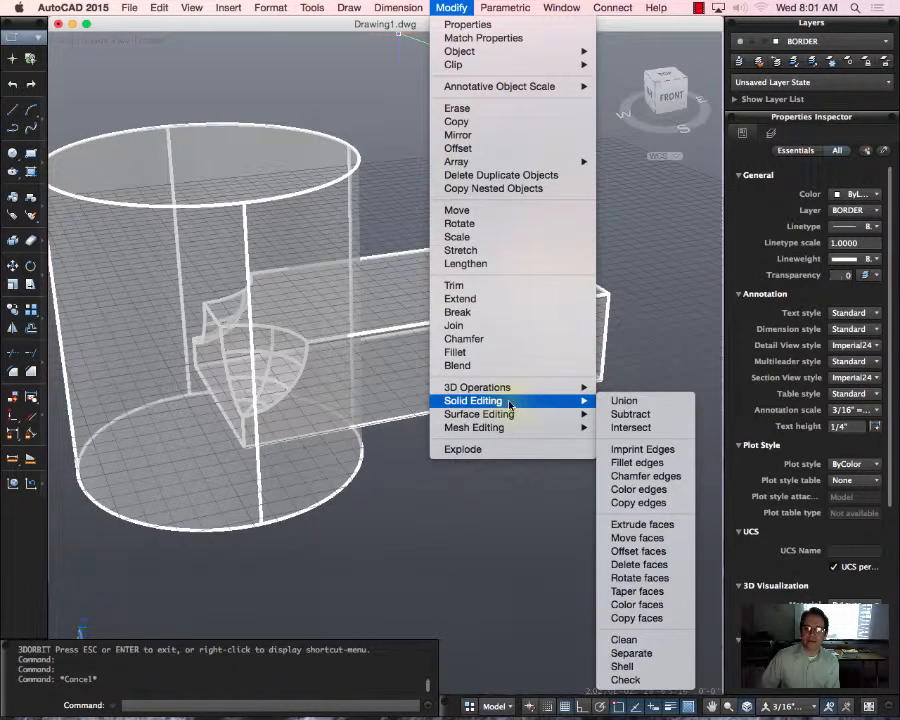
pyautogui.click(663, 429)
pyautogui.click(462, 356)
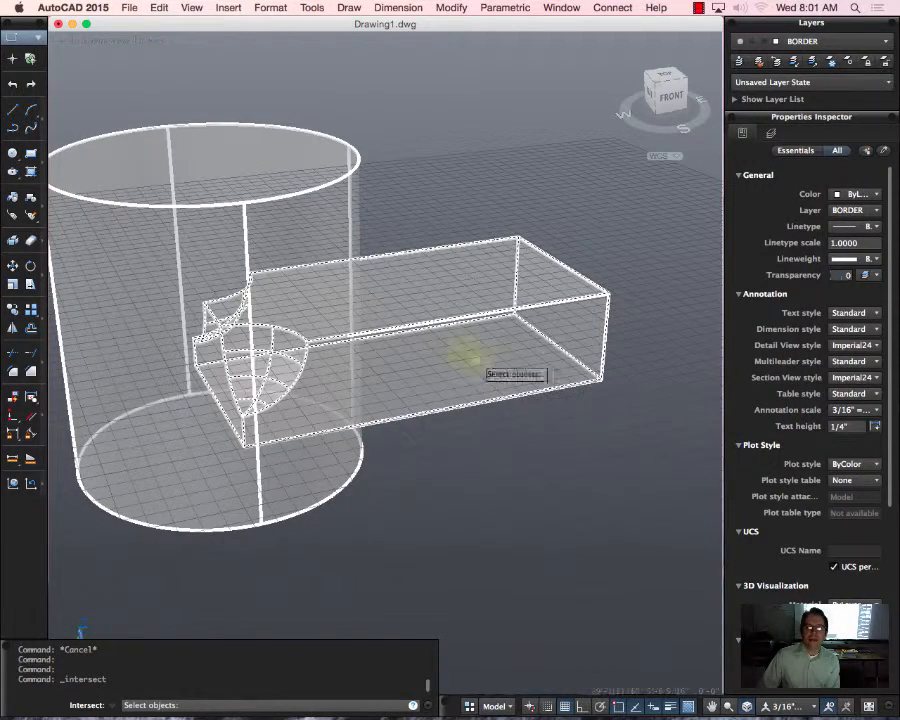
pyautogui.click(261, 193)
pyautogui.click(432, 301)
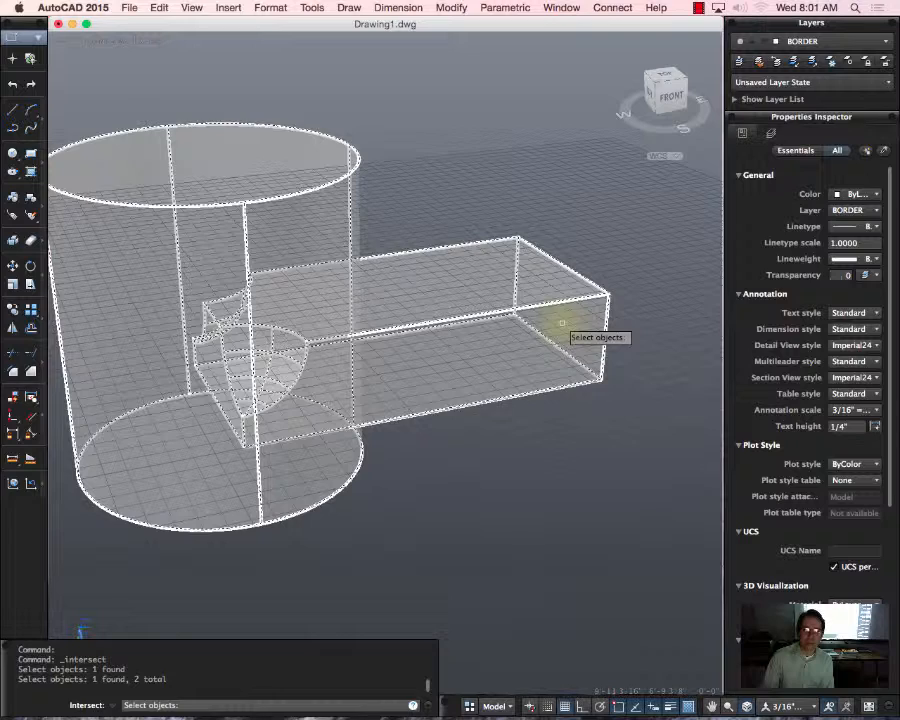
pyautogui.press('Return')
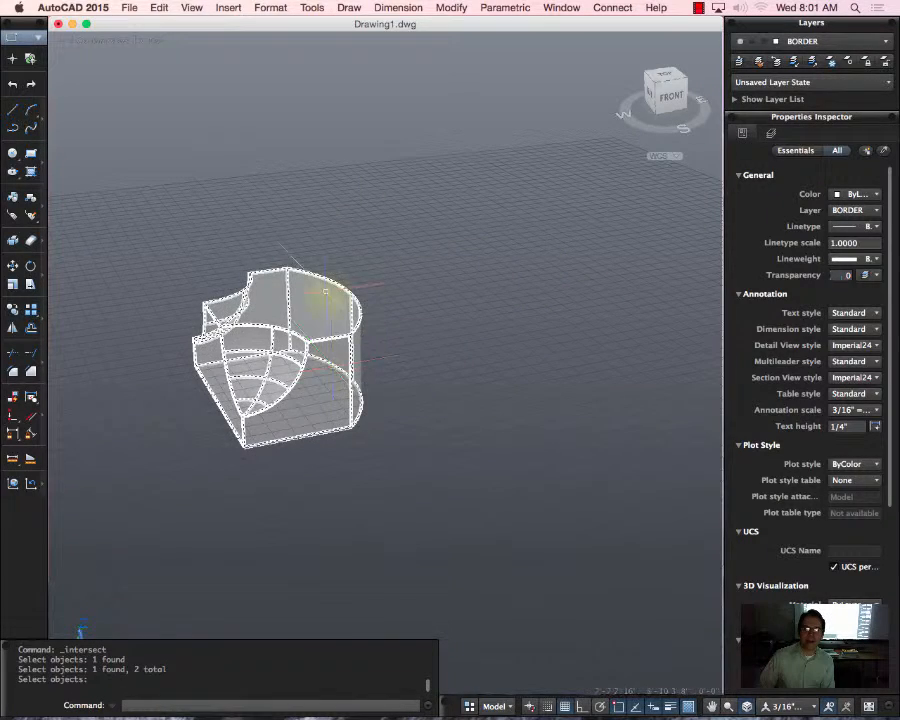
# Set the visual style to Realistic and examine the intersected solid from several angles and close up
pyautogui.click(152, 43)
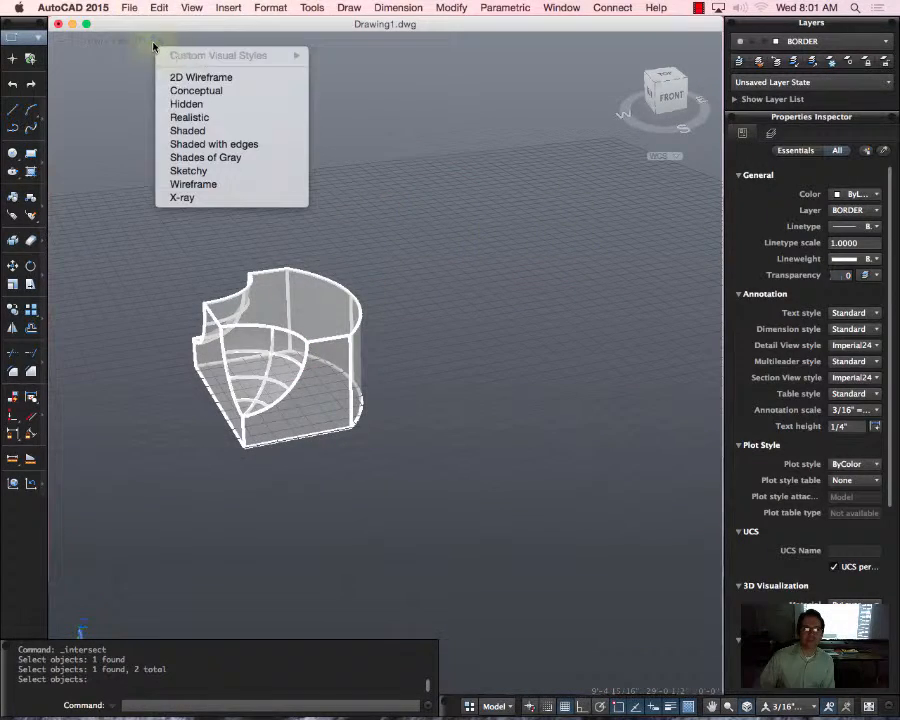
pyautogui.click(247, 115)
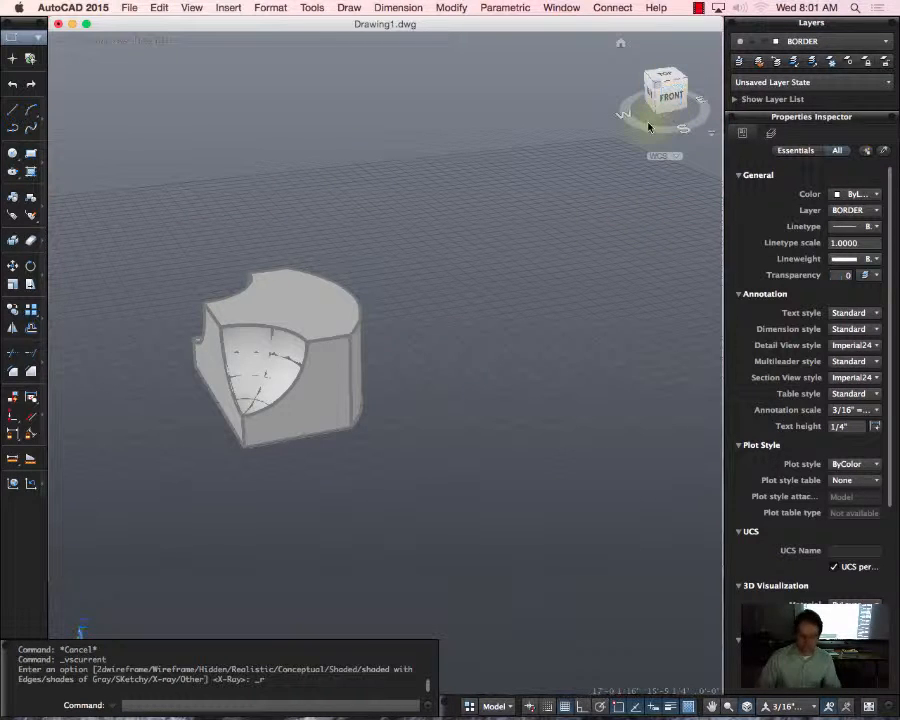
pyautogui.write('orbit')
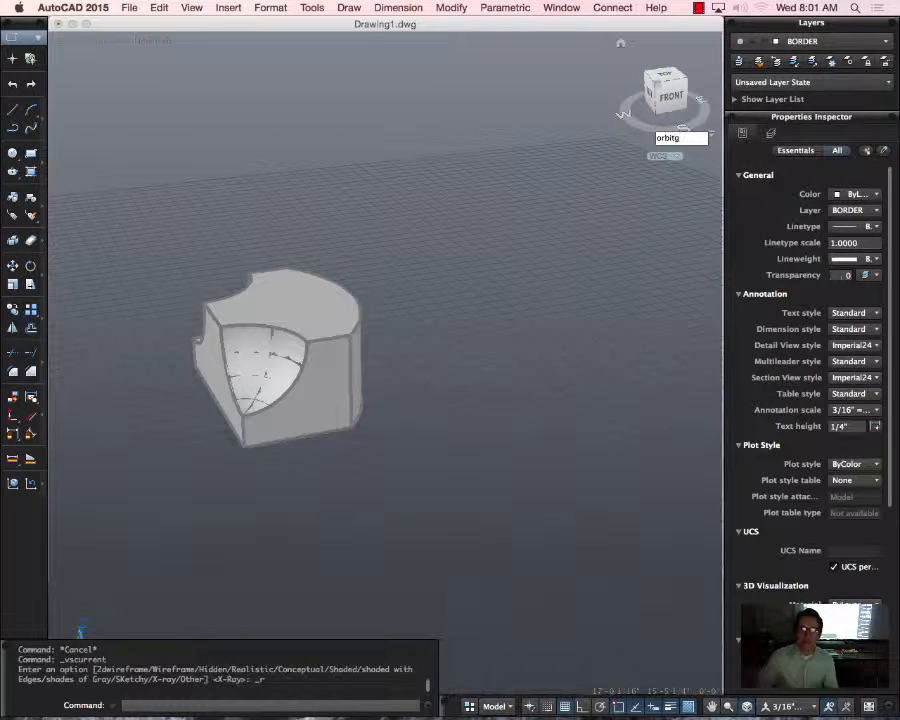
pyautogui.write('g')
pyautogui.press('Escape')
pyautogui.write('orbit')
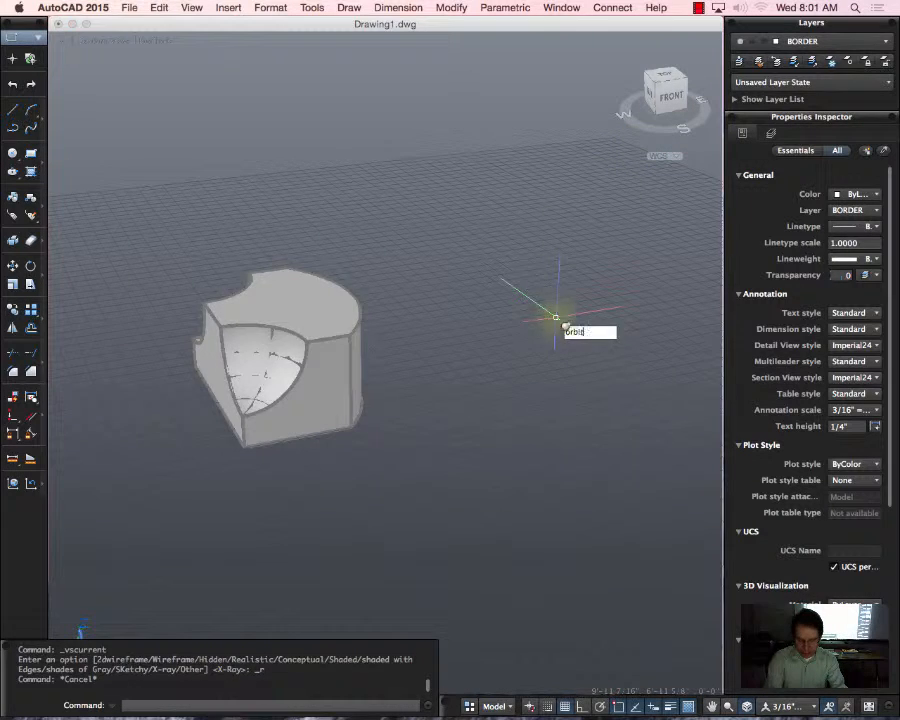
pyautogui.press('Return')
pyautogui.moveTo(407, 344)
pyautogui.mouseDown()
pyautogui.moveTo(279, 366)
pyautogui.moveTo(177, 325)
pyautogui.moveTo(354, 277)
pyautogui.mouseUp()
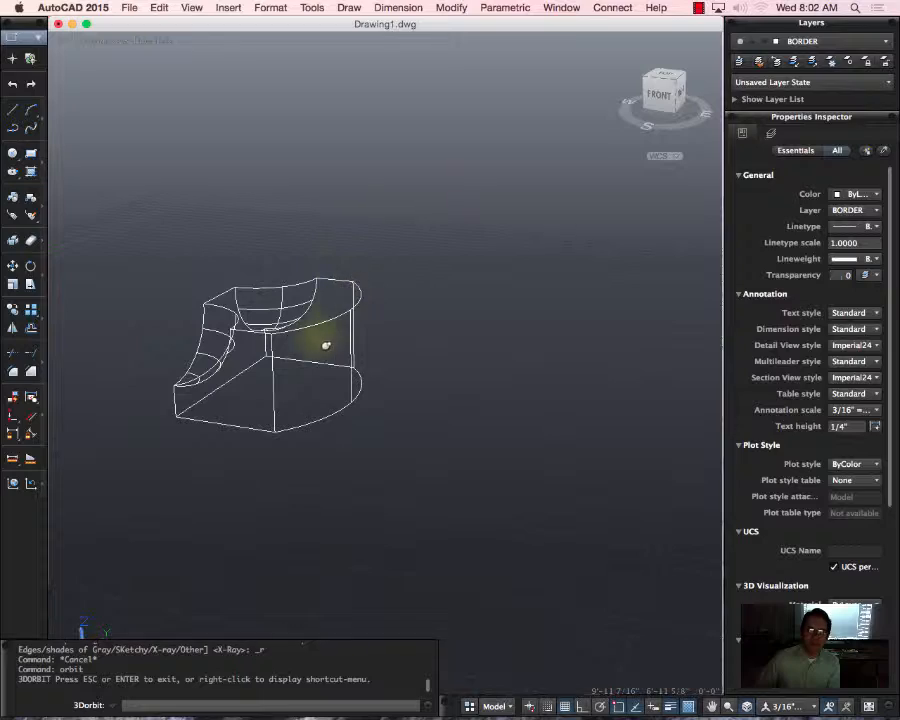
pyautogui.moveTo(249, 360)
pyautogui.mouseDown()
pyautogui.moveTo(337, 365)
pyautogui.moveTo(422, 354)
pyautogui.moveTo(446, 390)
pyautogui.moveTo(293, 416)
pyautogui.moveTo(227, 356)
pyautogui.moveTo(401, 353)
pyautogui.moveTo(406, 364)
pyautogui.mouseUp()
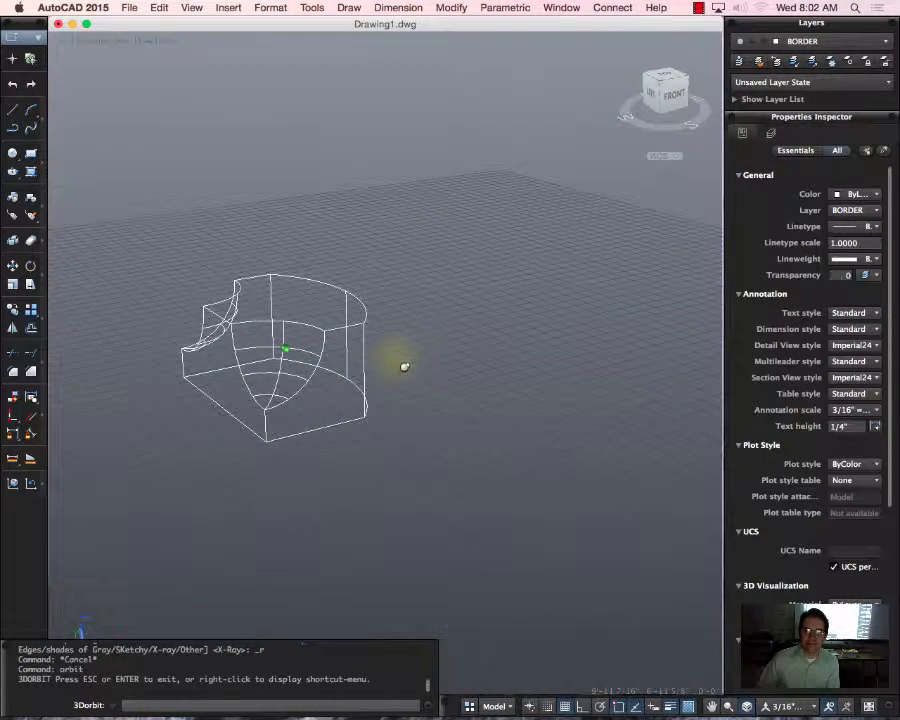
pyautogui.press('Escape')
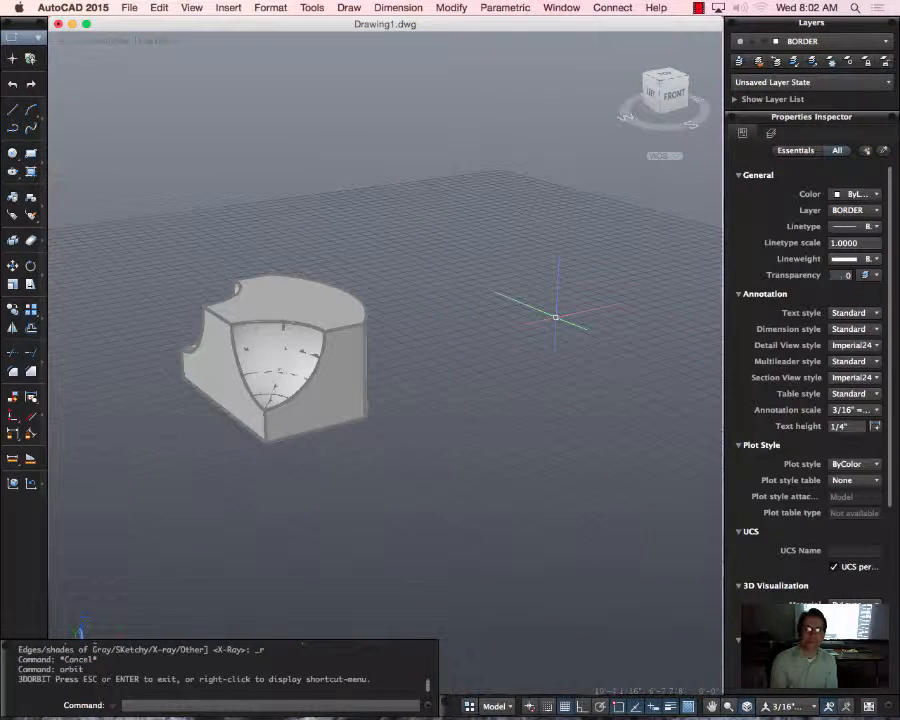
pyautogui.moveTo(197, 418)
pyautogui.mouseDown()
pyautogui.moveTo(209, 410)
pyautogui.moveTo(240, 425)
pyautogui.mouseUp()
pyautogui.scroll(-2, 460, 344)
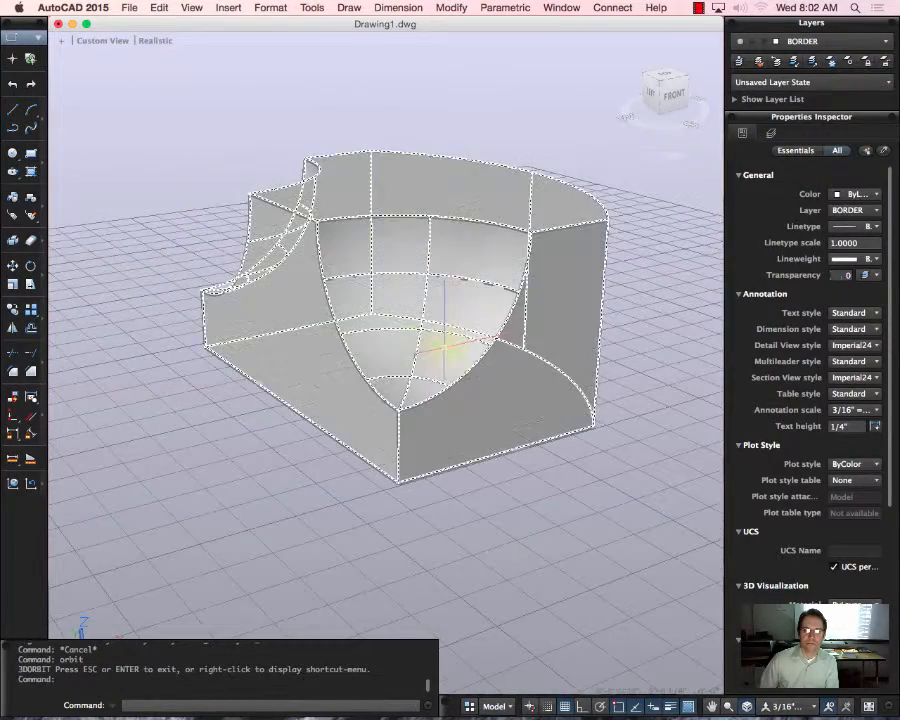
pyautogui.press('Return')
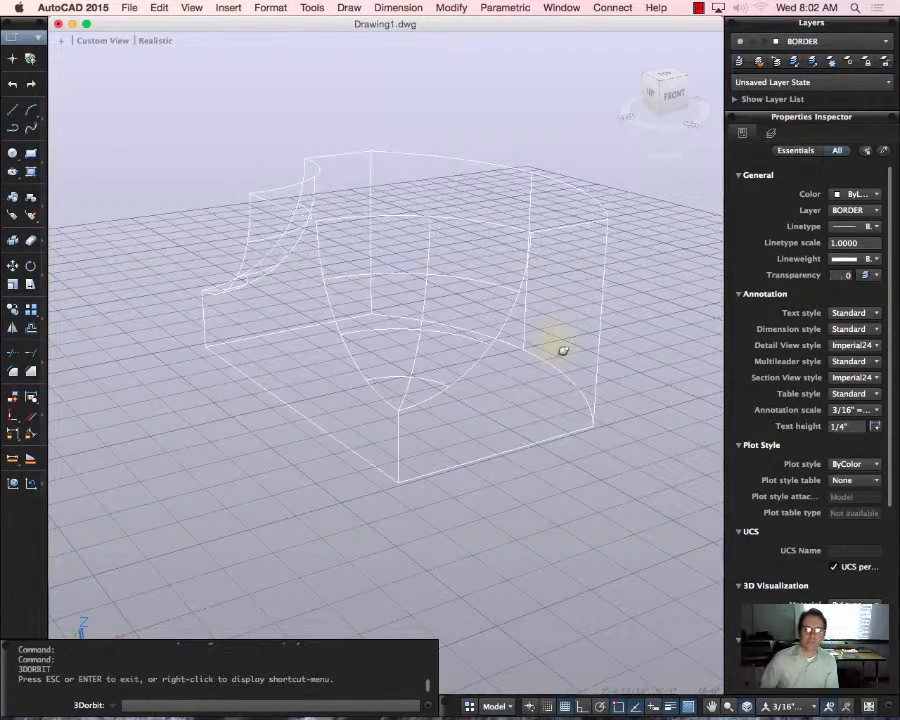
pyautogui.press('Escape')
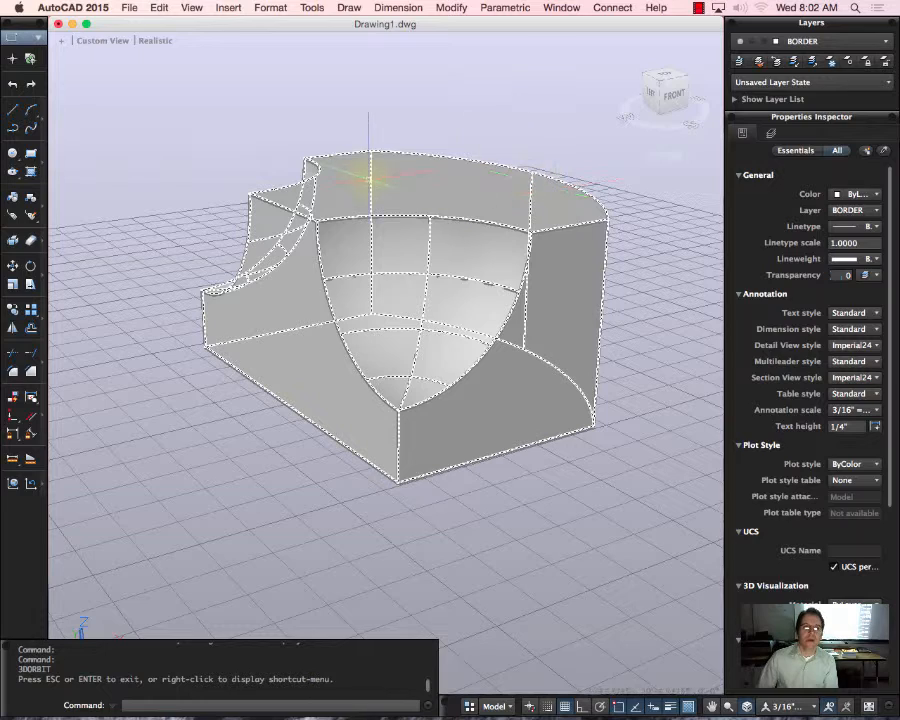
pyautogui.click(400, 8)
pyautogui.moveTo(451, 8)
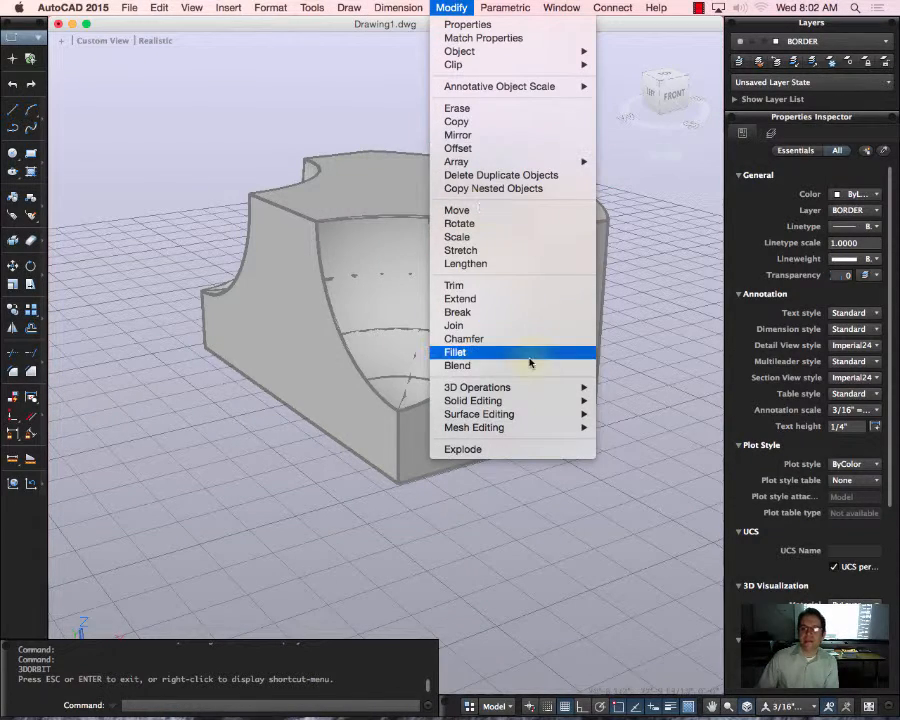
pyautogui.moveTo(521, 400)
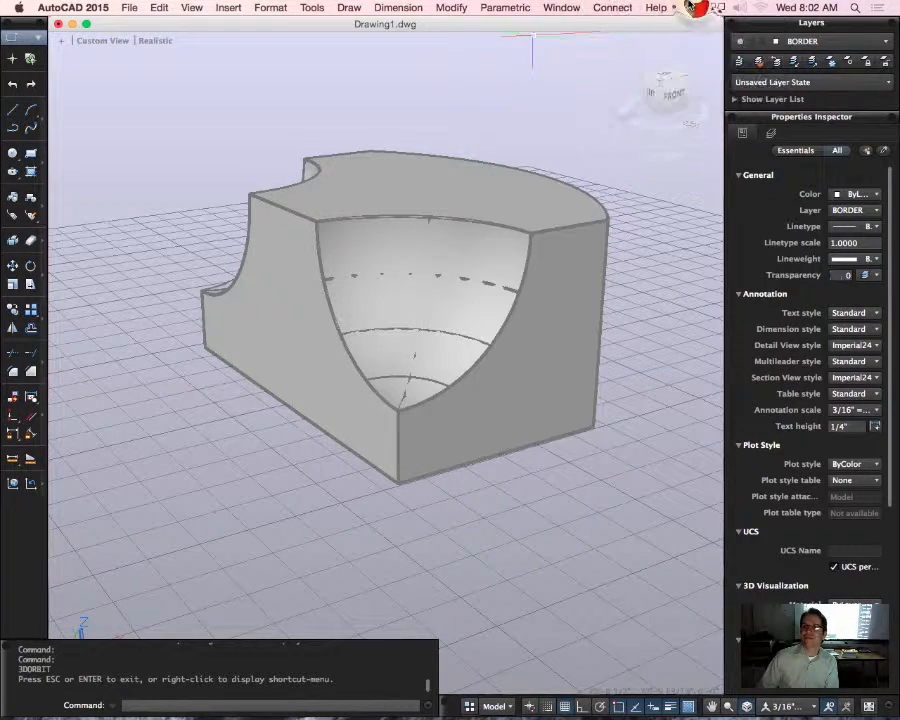
pyautogui.click(698, 7)
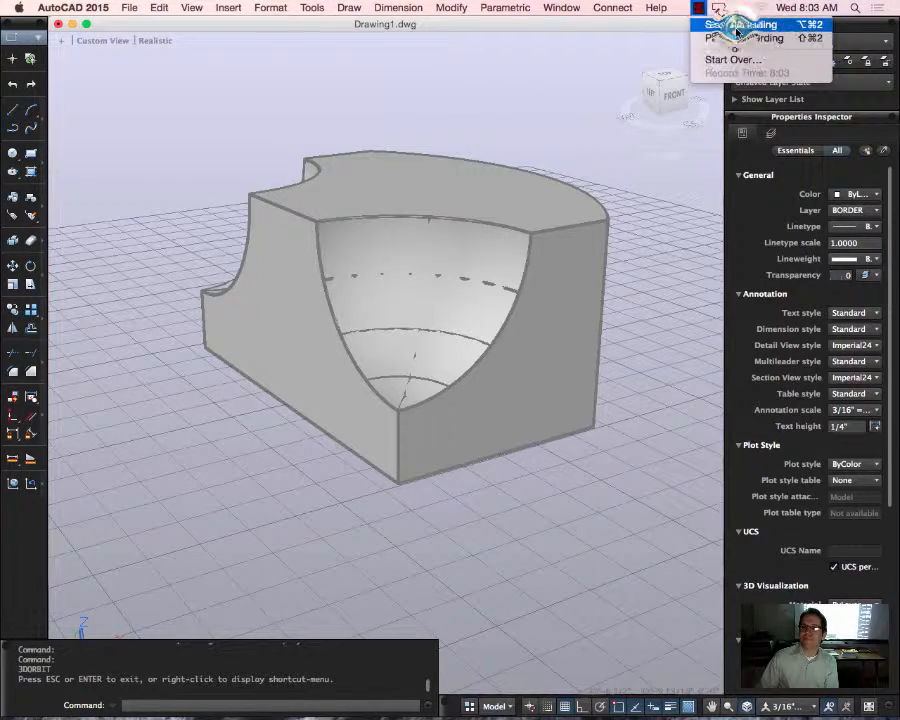